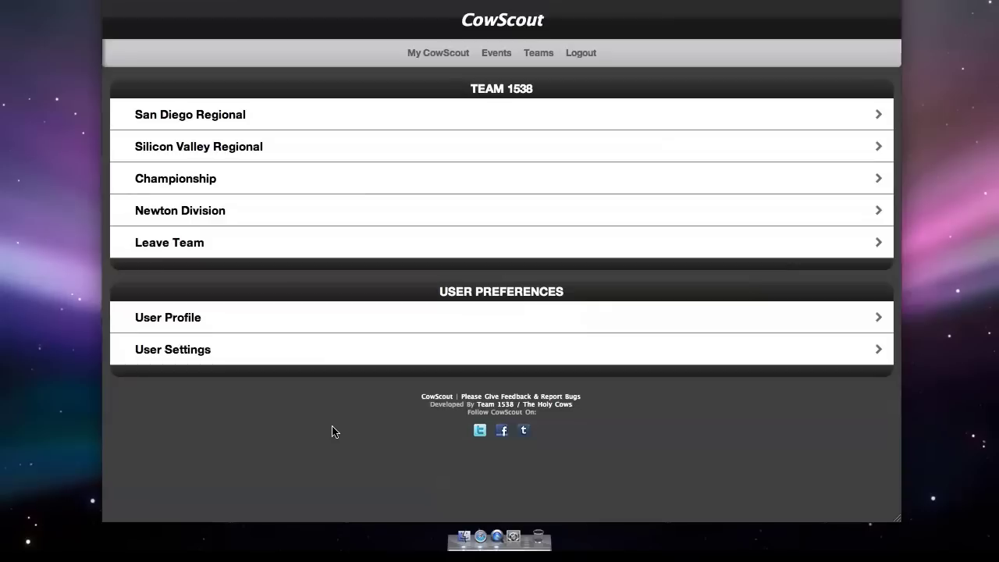
# - From the Newton Division event page, start a new picklist in the Picklists section
pyautogui.click(200, 215)
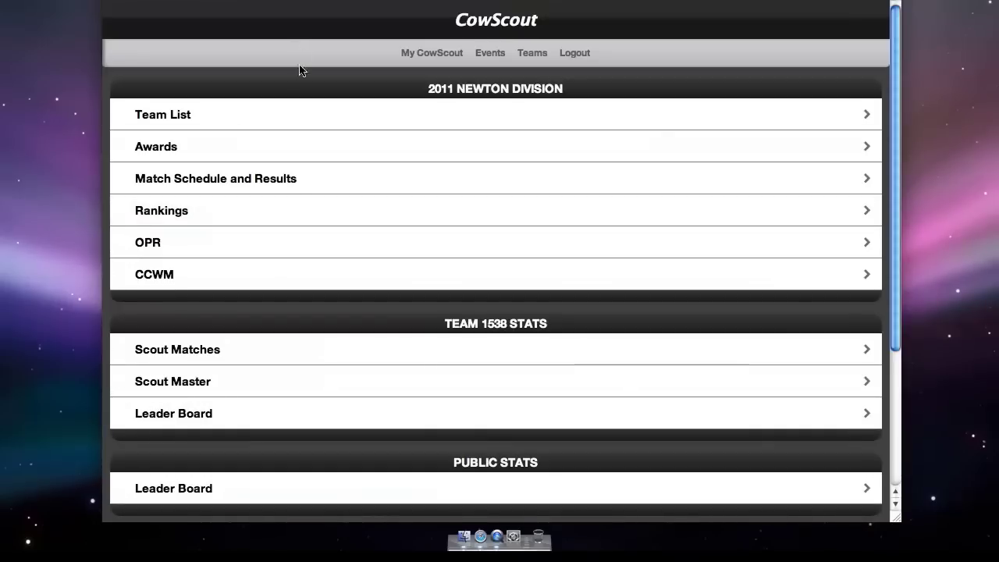
pyautogui.scroll(-5, 292, 196)
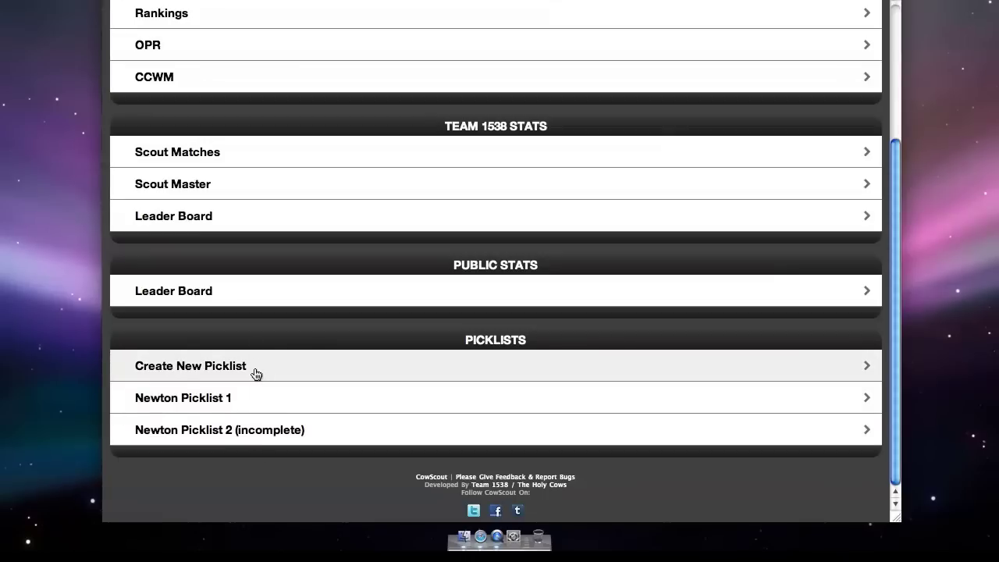
pyautogui.click(254, 373)
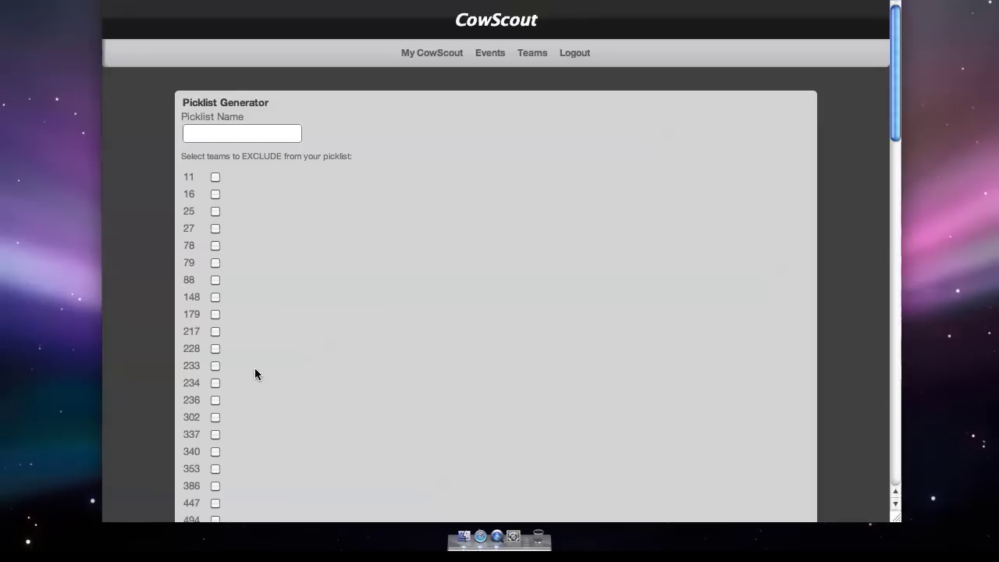
# - Enter 'Newton Picklist 1' as the picklist name, correcting the partial first attempt
pyautogui.click(257, 139)
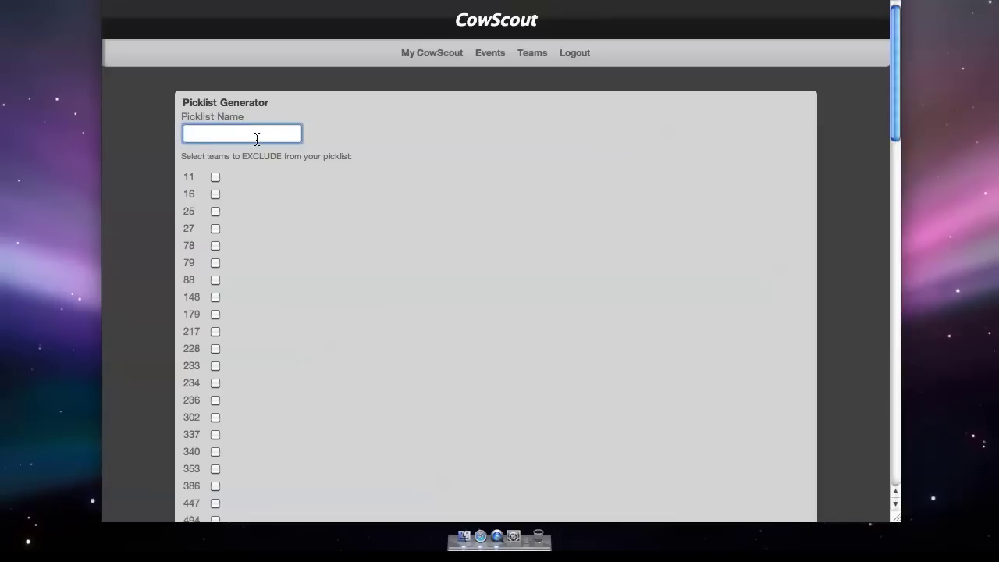
pyautogui.write('Newton Picklist 1')
# - Scroll through the team exclusion checklist to locate teams 1538 and 78
pyautogui.scroll(-3, 277, 167)
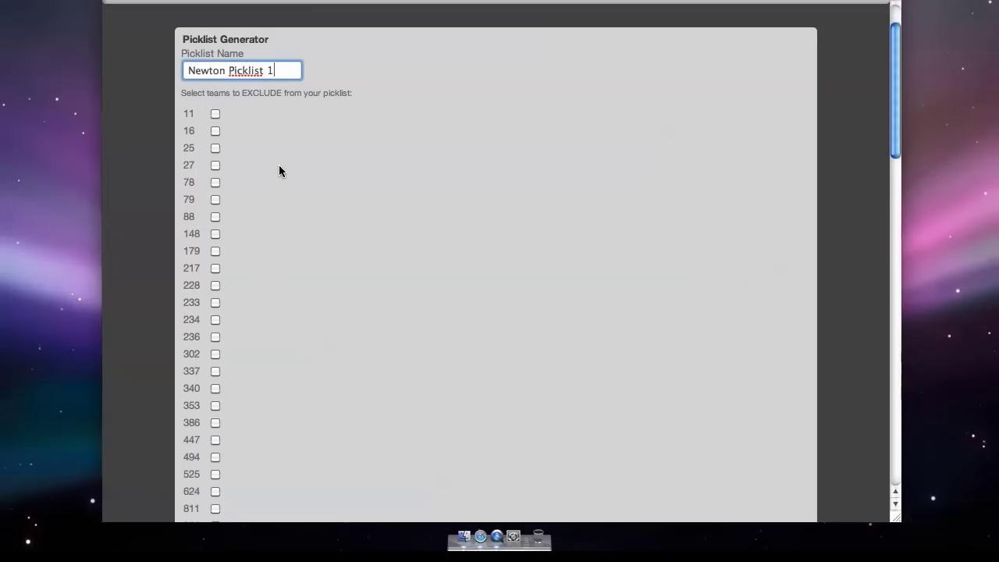
pyautogui.scroll(-1, 279, 171)
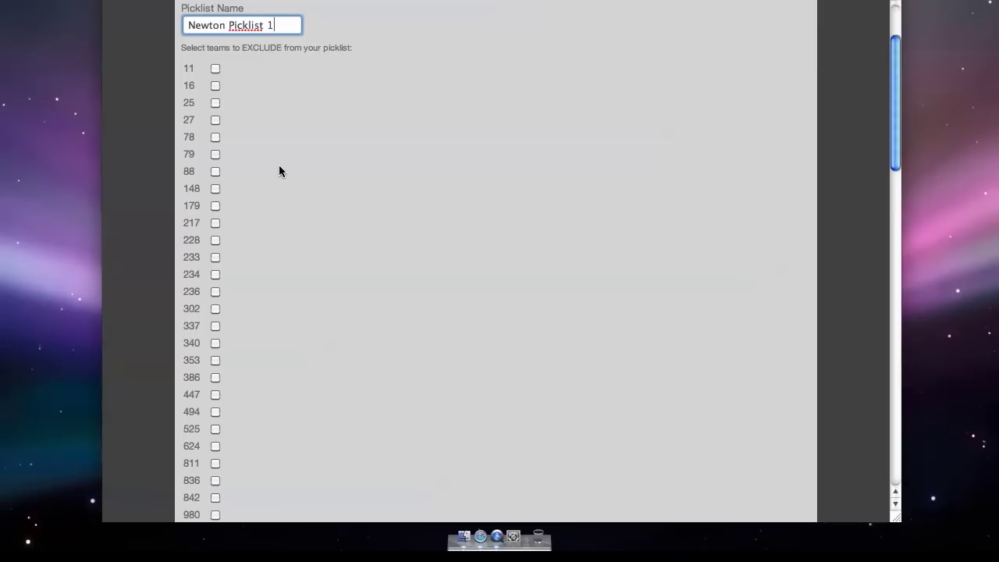
pyautogui.scroll(-20, 278, 165)
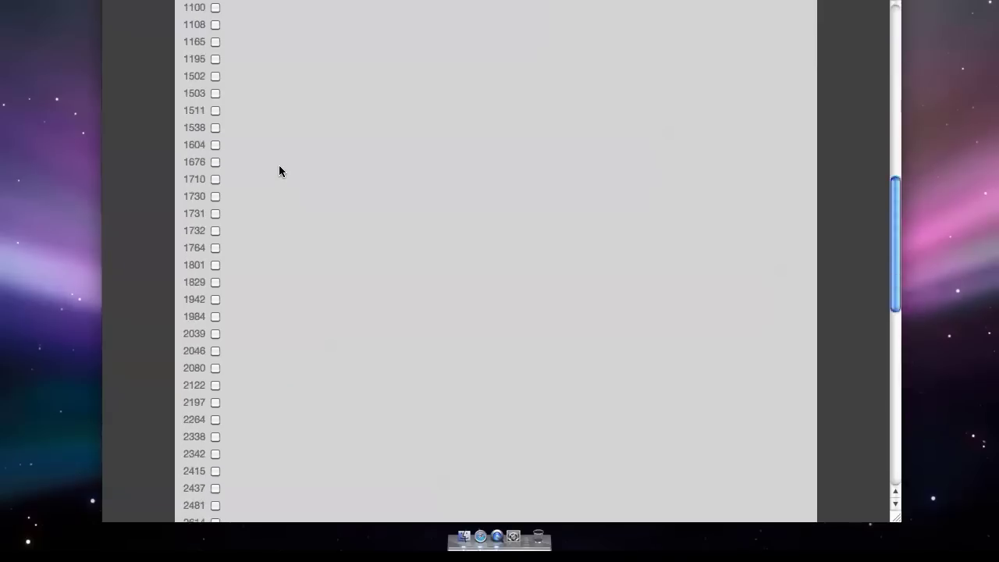
pyautogui.scroll(20, 279, 166)
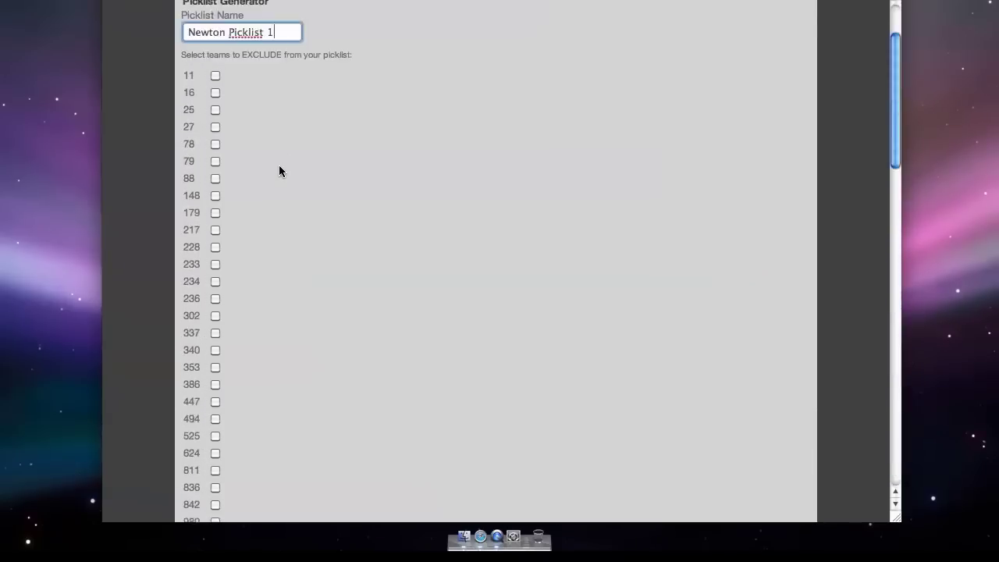
pyautogui.scroll(-5, 279, 166)
pyautogui.scroll(-5, 278, 170)
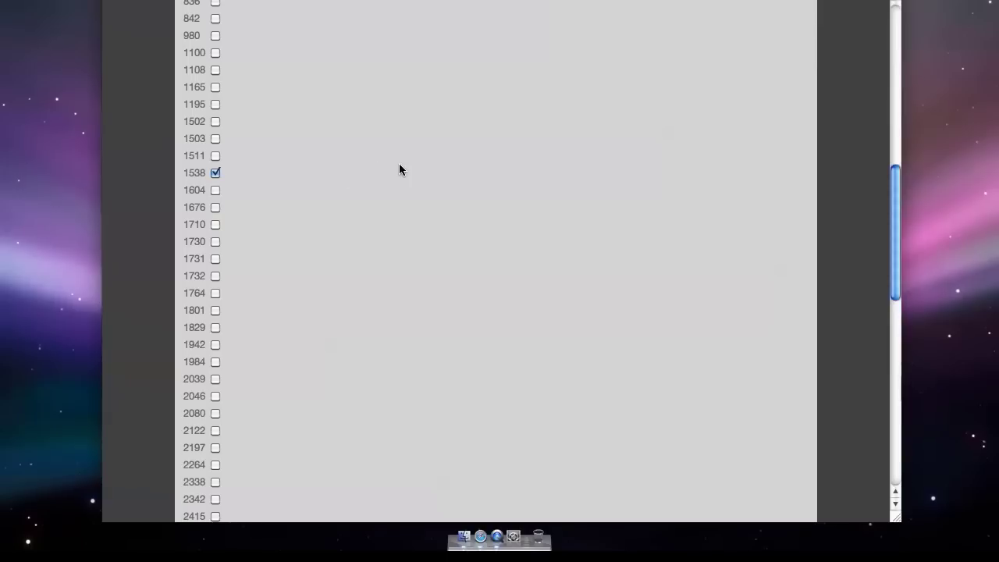
pyautogui.scroll(5, 399, 163)
pyautogui.scroll(5, 399, 165)
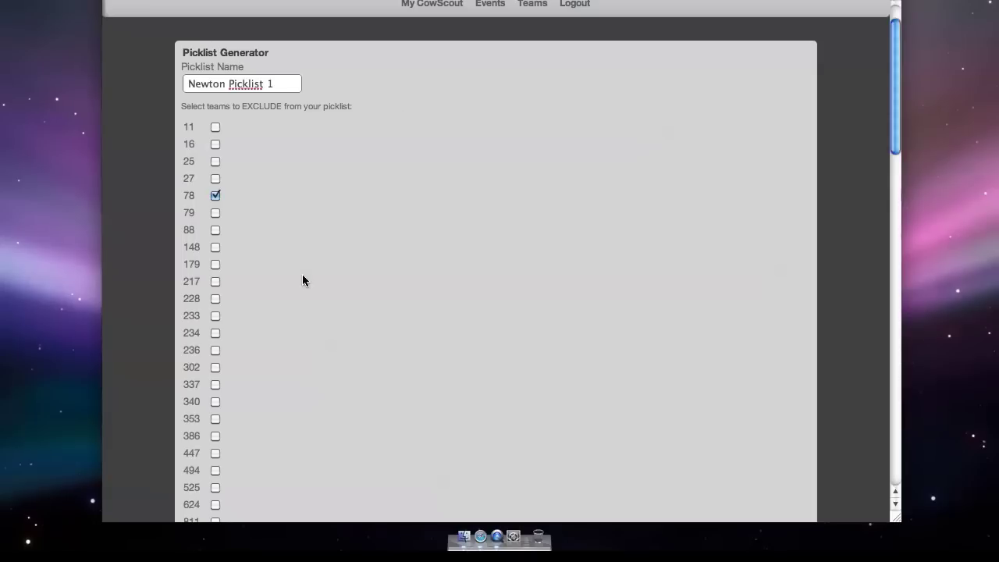
pyautogui.scroll(-3, 302, 277)
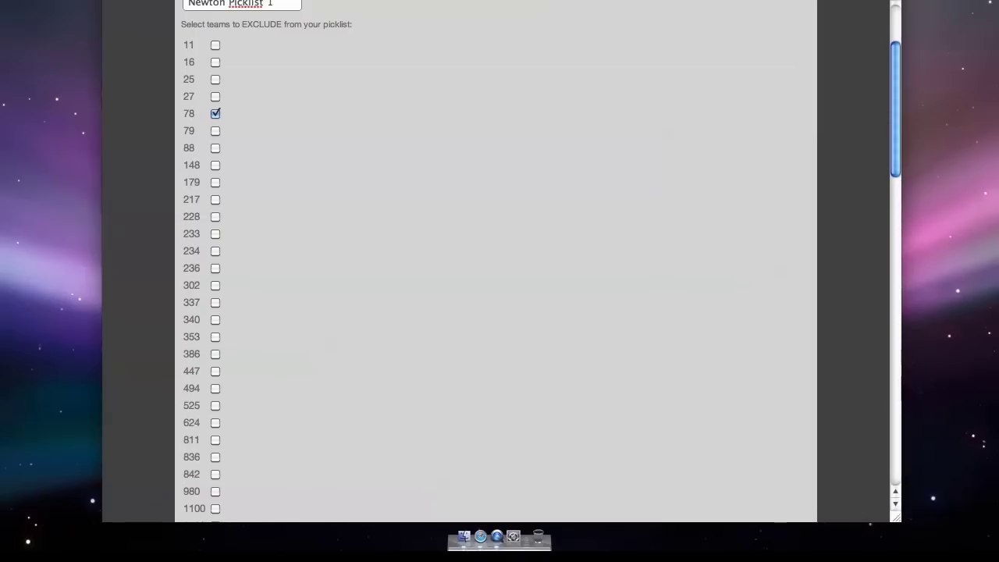
# - Open the incomplete Newton Picklist 2 and highlight team 11's stats in the 11 vs 25 choice
pyautogui.press('BackSpace')
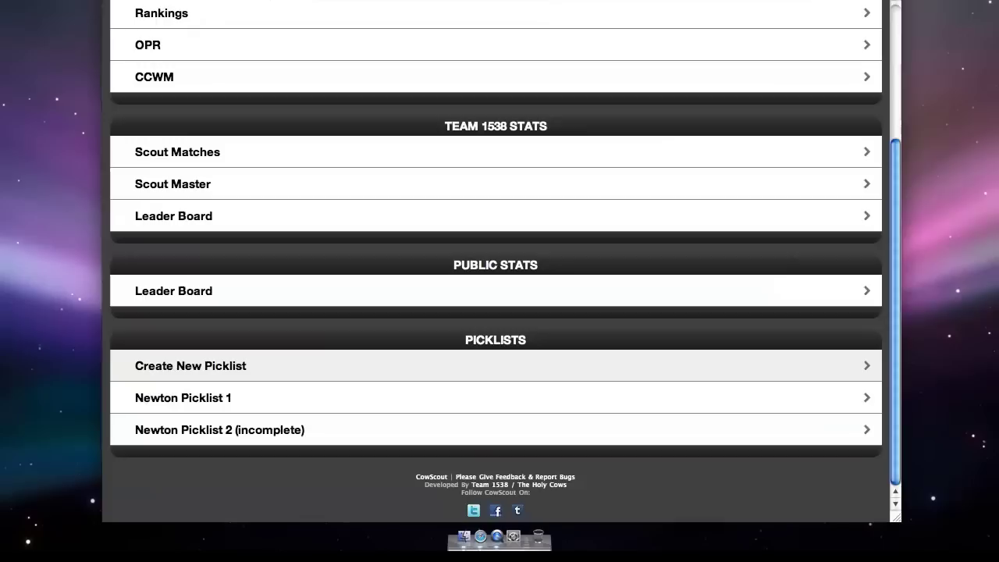
pyautogui.click(270, 430)
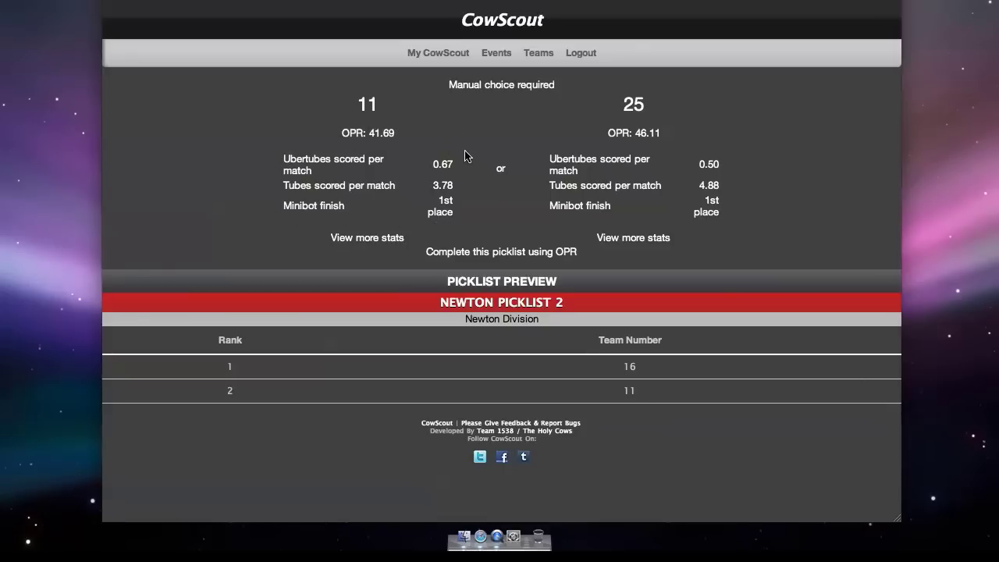
pyautogui.moveTo(467, 156); pyautogui.dragTo(353, 163)
pyautogui.moveTo(281, 187); pyautogui.dragTo(457, 190)
pyautogui.click(488, 189)
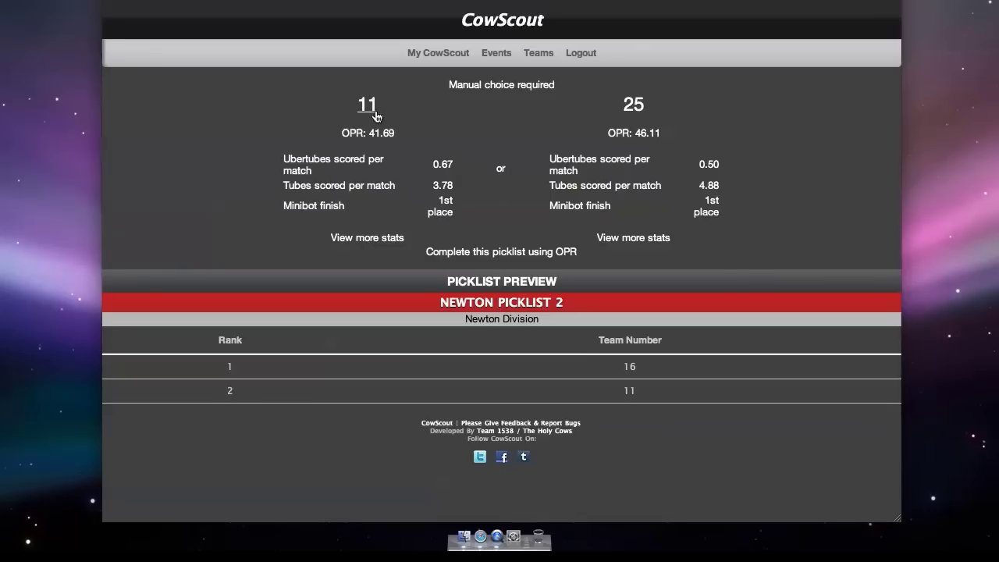
# - Choose 25 over 11, then 27 over 11 and 25, giving the order 16, 27, 25, 11
pyautogui.click(634, 106)
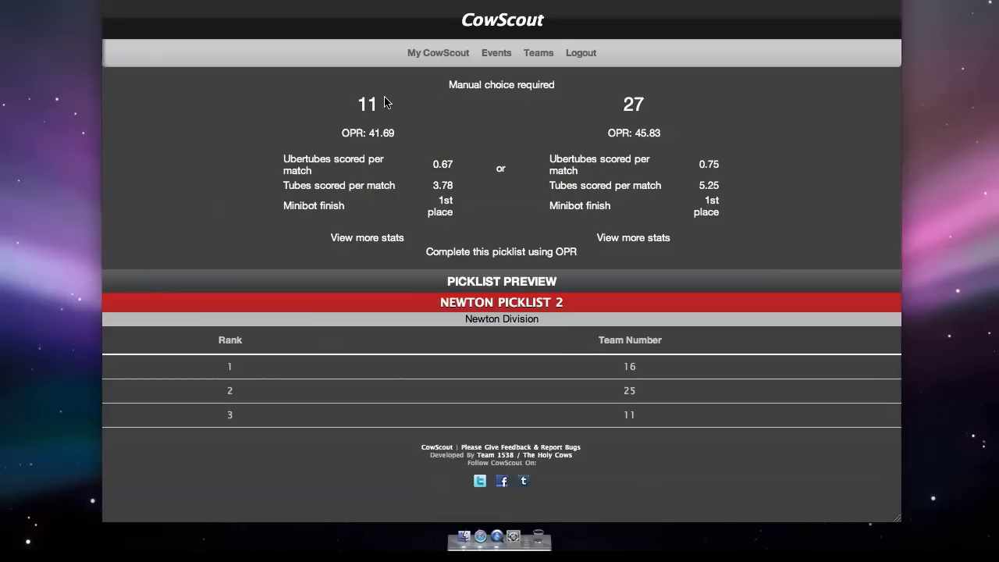
pyautogui.click(631, 109)
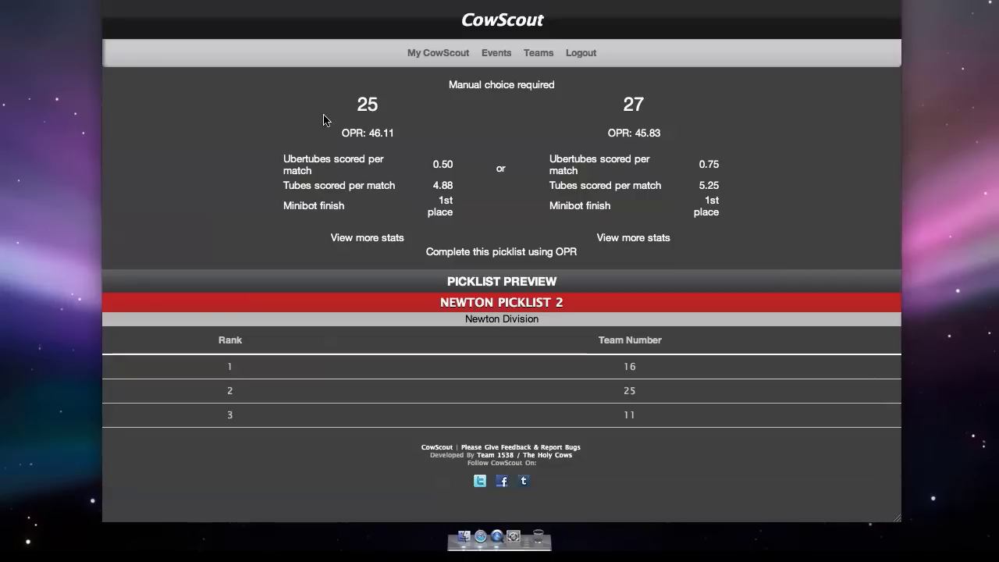
pyautogui.click(633, 106)
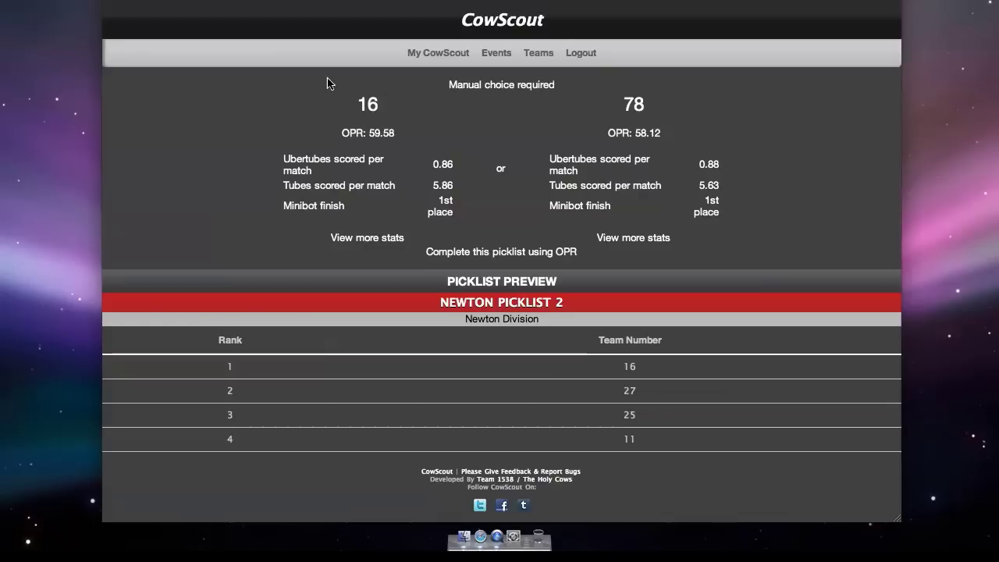
# - Return via My CowScout and Newton Division to open Newton Picklist 1
pyautogui.click(634, 104)
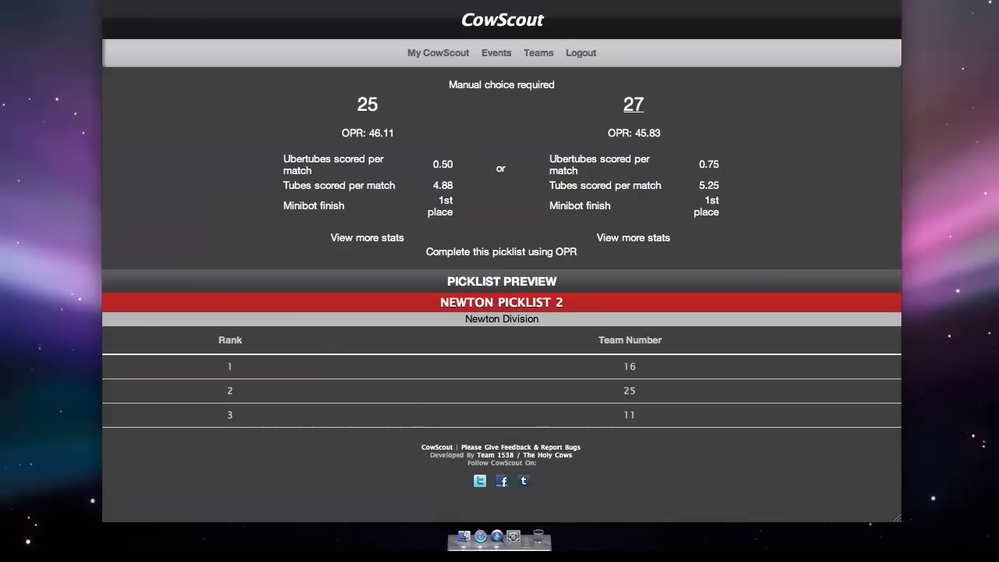
pyautogui.click(435, 54)
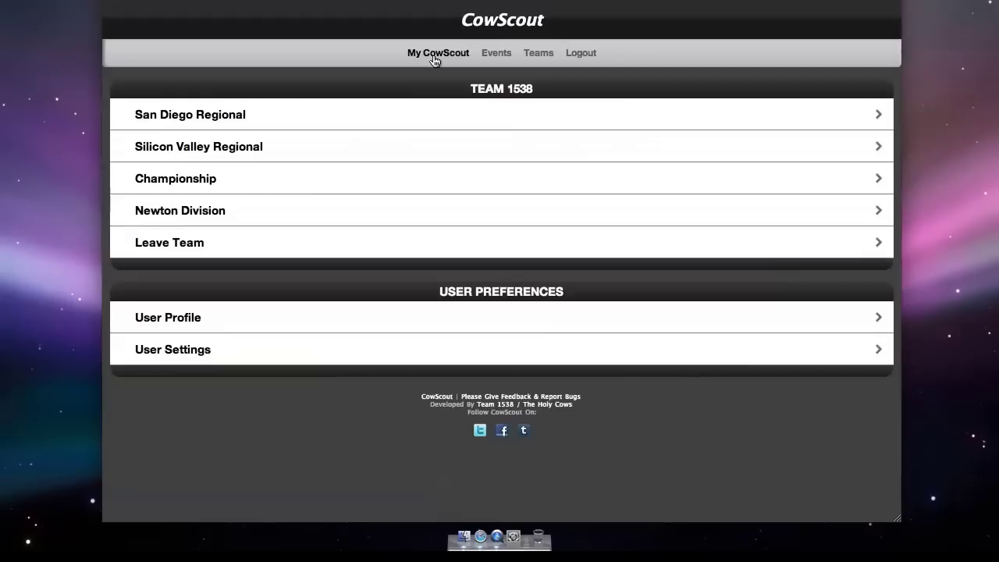
pyautogui.click(200, 211)
pyautogui.scroll(-5, 252, 194)
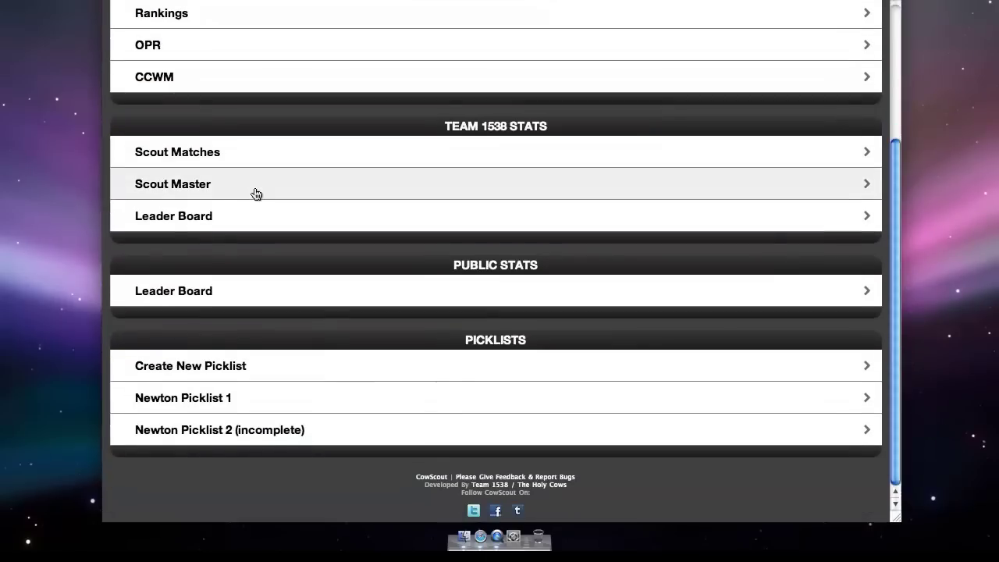
pyautogui.click(213, 399)
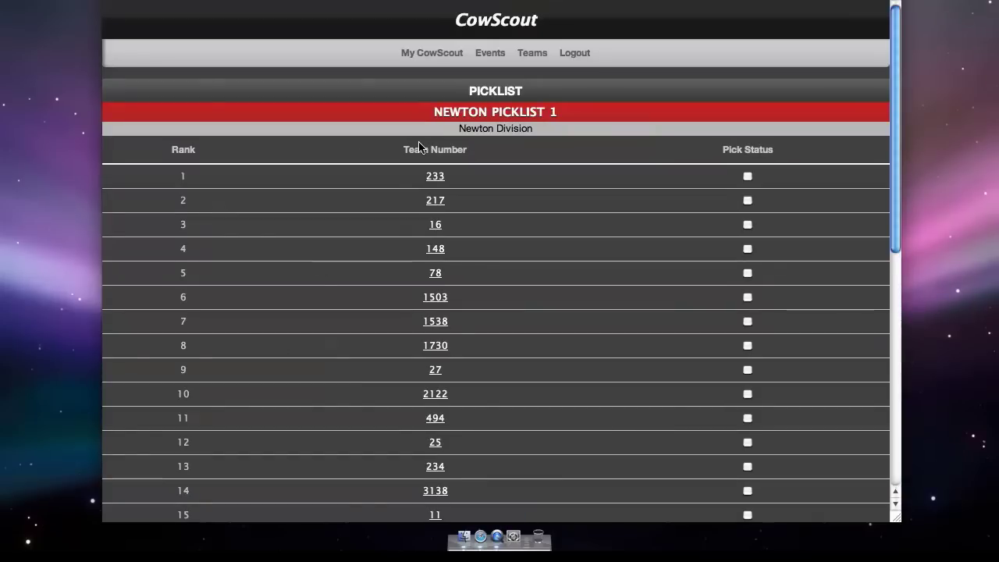
# - Review the 29-team ranking of Newton Picklist 1, from 233 down to 1511
pyautogui.scroll(-6, 420, 146)
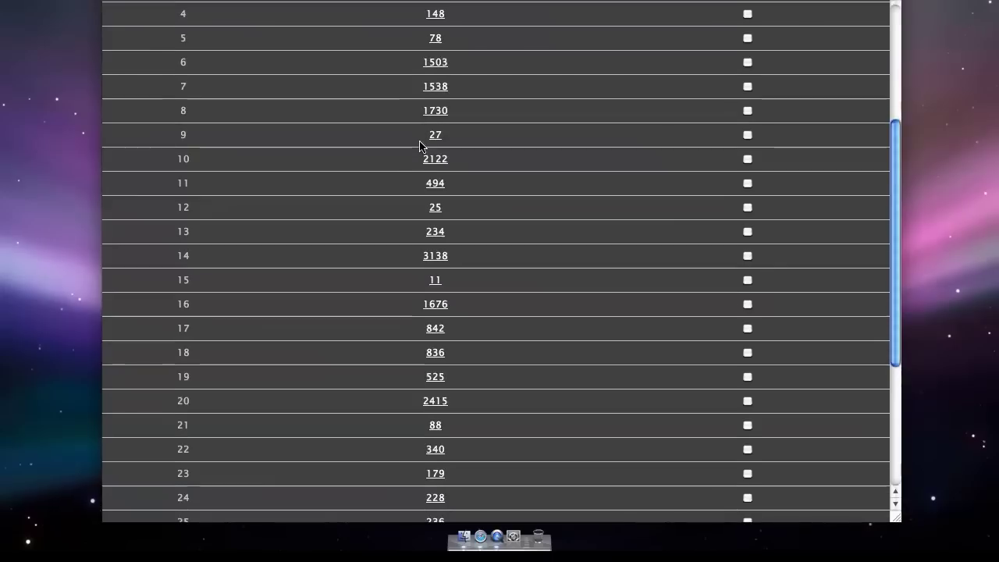
pyautogui.scroll(-6, 420, 147)
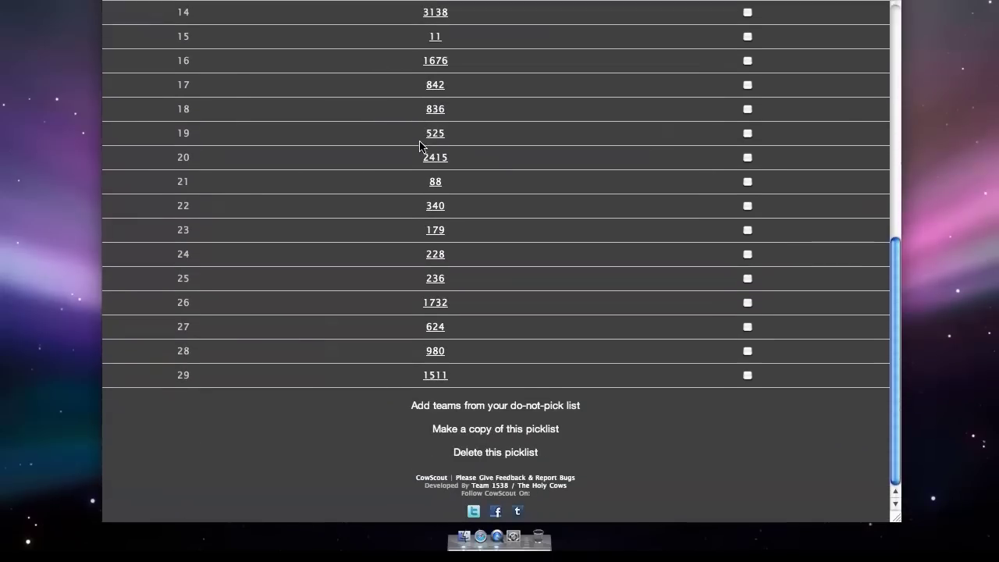
pyautogui.scroll(10, 420, 147)
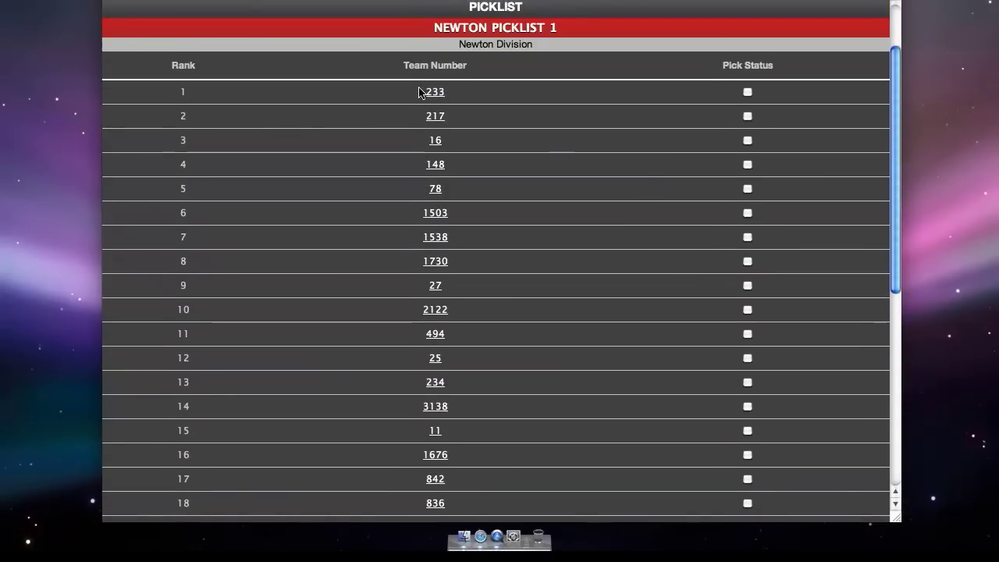
pyautogui.scroll(-9, 424, 91)
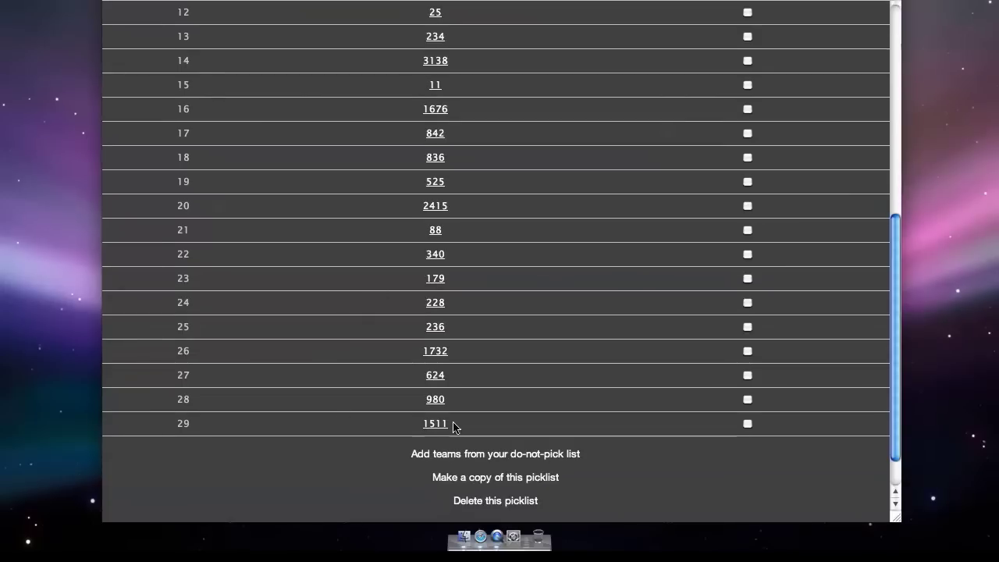
pyautogui.scroll(1, 492, 401)
pyautogui.scroll(-2, 494, 402)
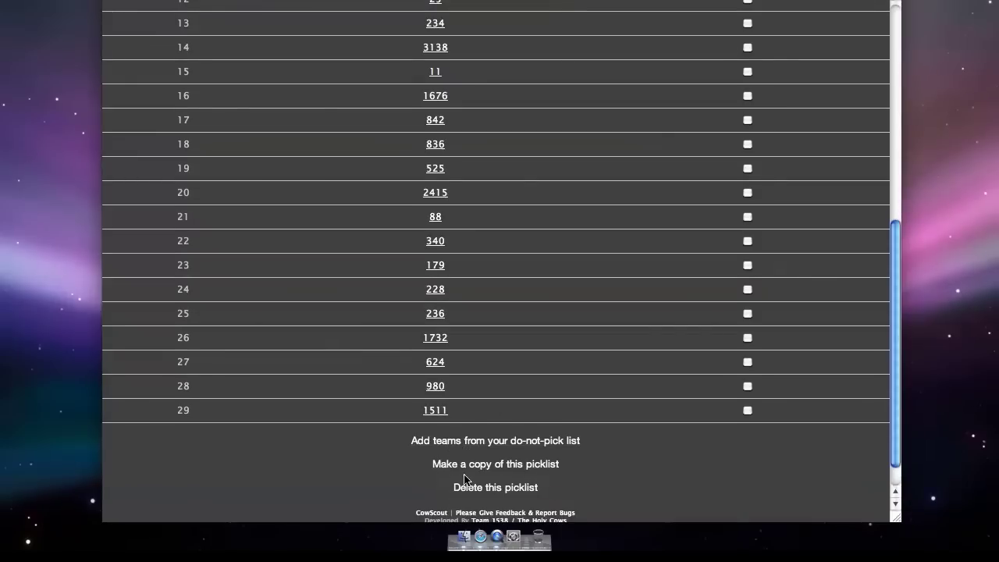
pyautogui.scroll(5, 499, 377)
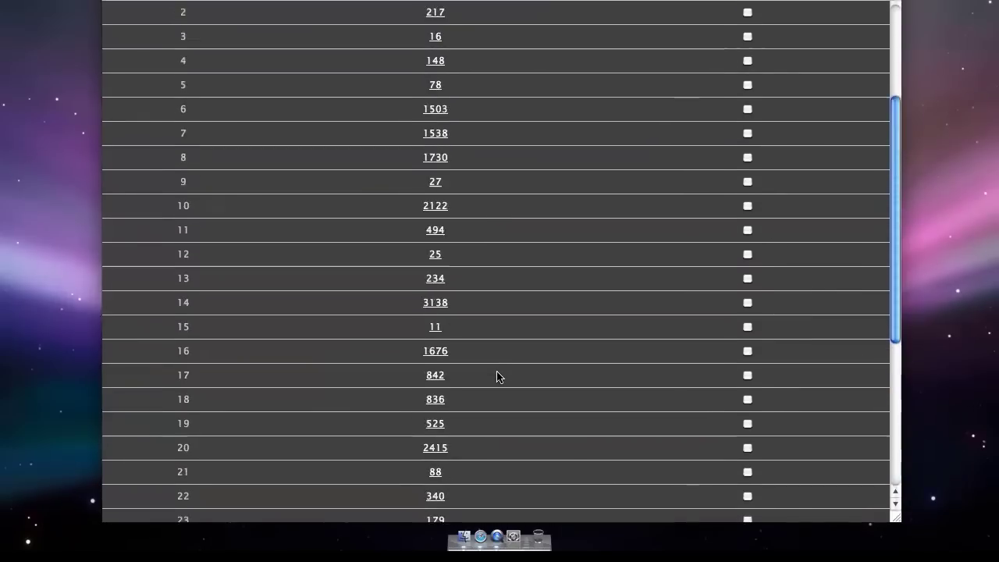
pyautogui.scroll(3, 500, 377)
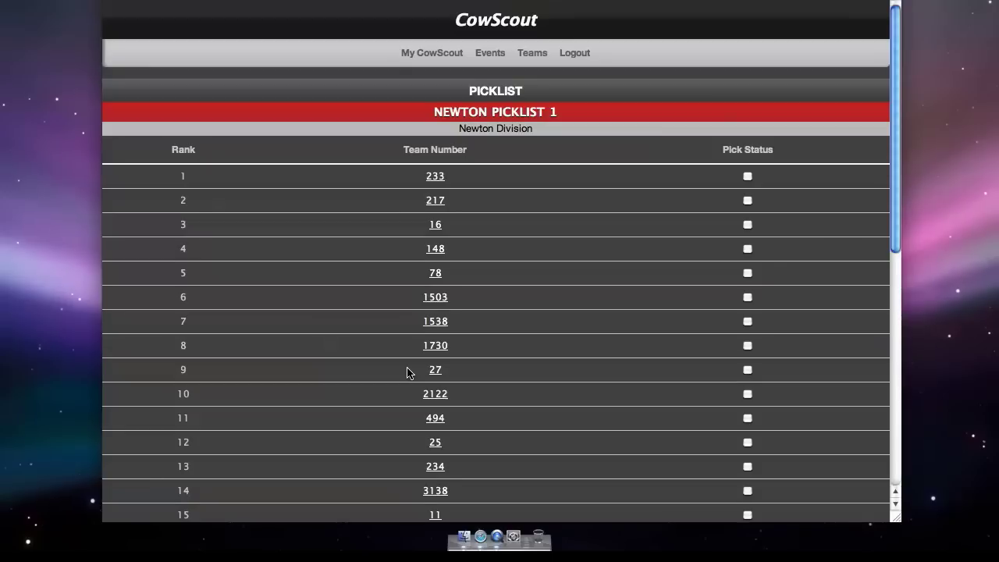
# - Reorder rows: 27 above 1730 and 1538, 234 above 2122, and 25 just below 1503
pyautogui.moveTo(406, 373); pyautogui.dragTo(409, 344)
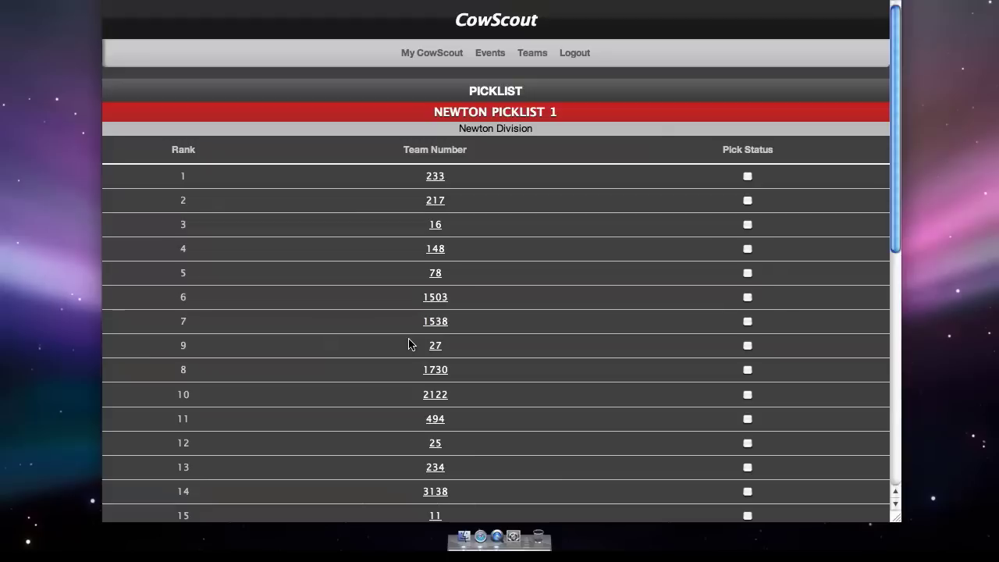
pyautogui.moveTo(412, 349); pyautogui.dragTo(411, 303)
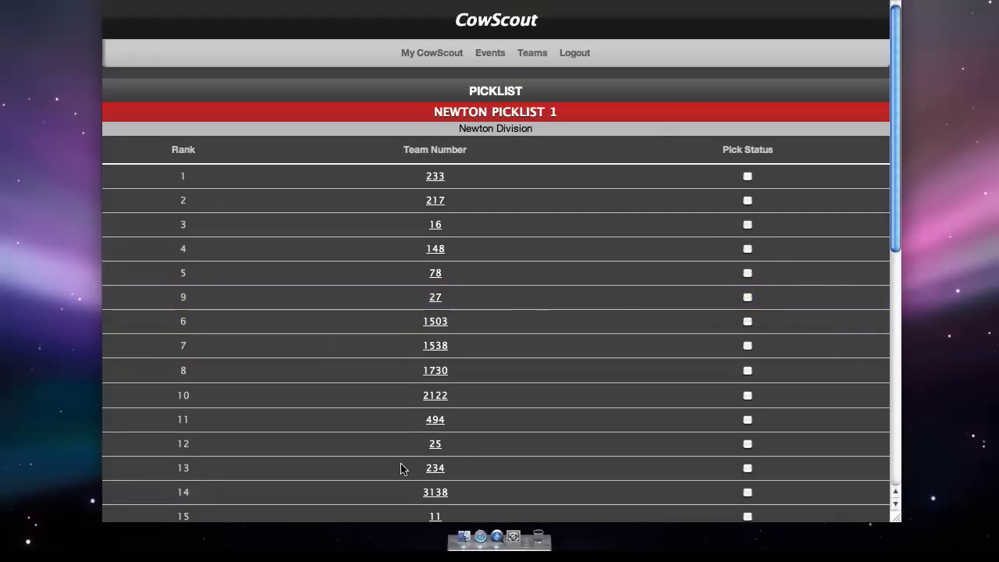
pyautogui.moveTo(401, 469); pyautogui.dragTo(401, 398)
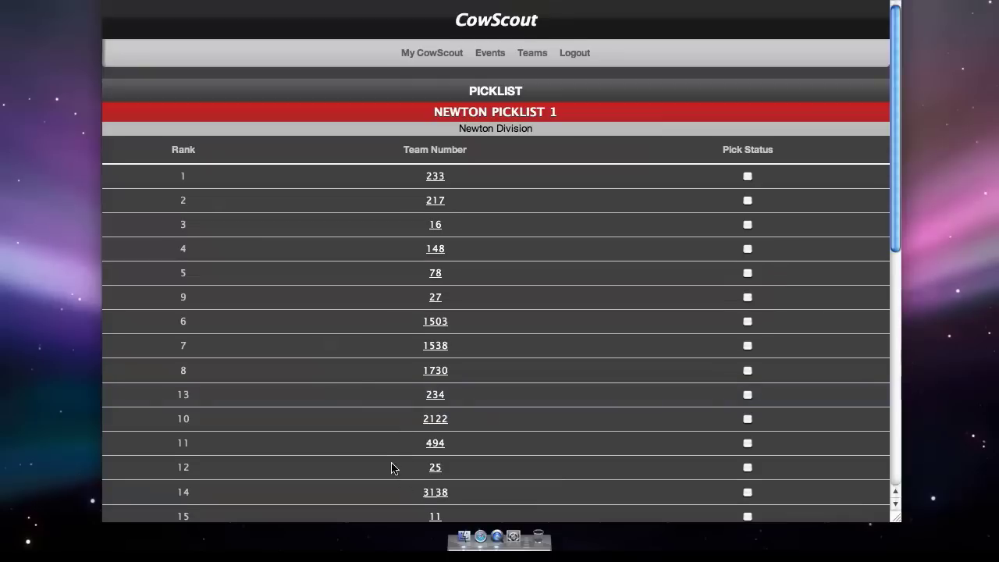
pyautogui.moveTo(392, 468); pyautogui.dragTo(395, 353)
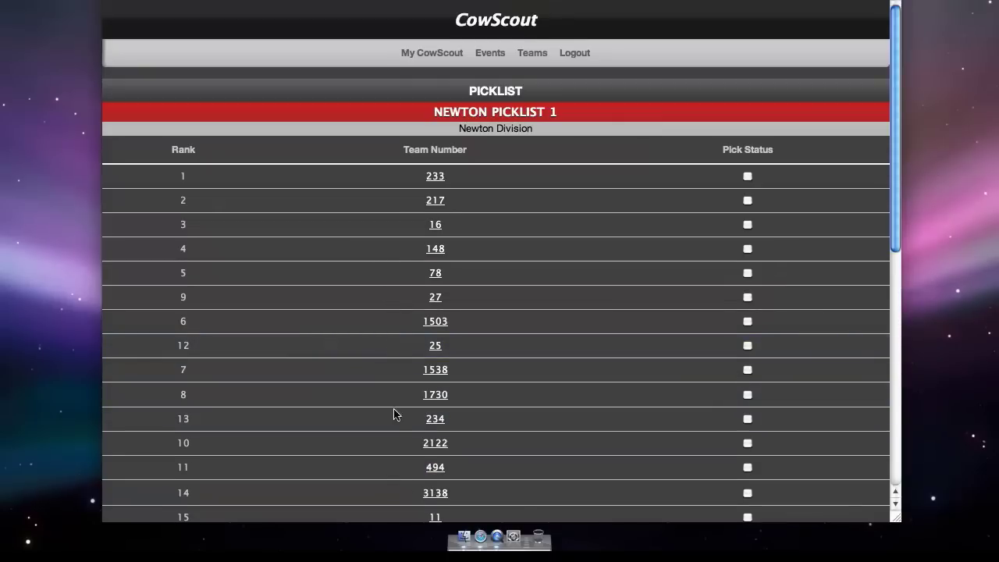
pyautogui.scroll(-2, 409, 156)
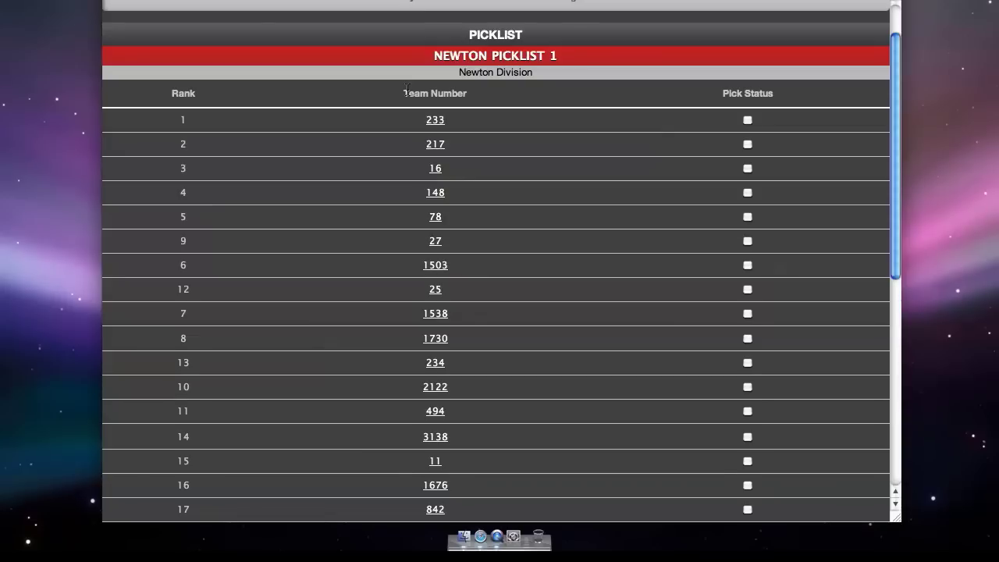
pyautogui.scroll(-5, 500, 188)
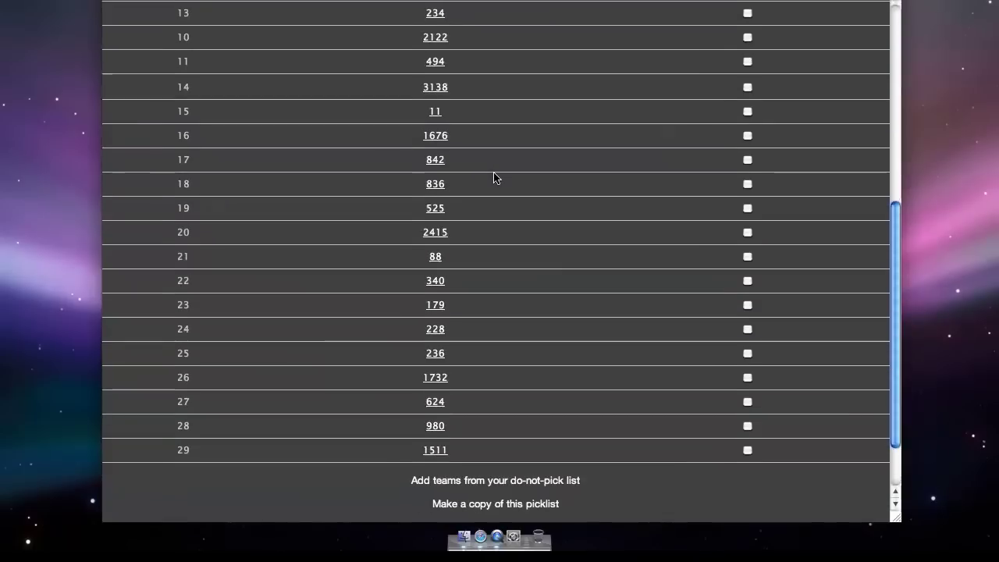
pyautogui.scroll(3, 495, 187)
pyautogui.scroll(3, 502, 245)
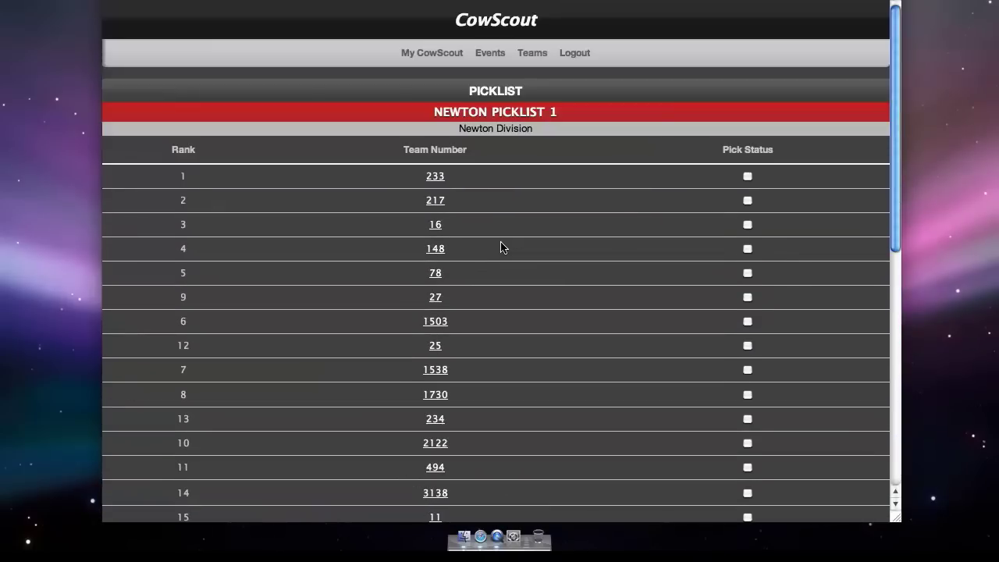
pyautogui.scroll(-6, 502, 247)
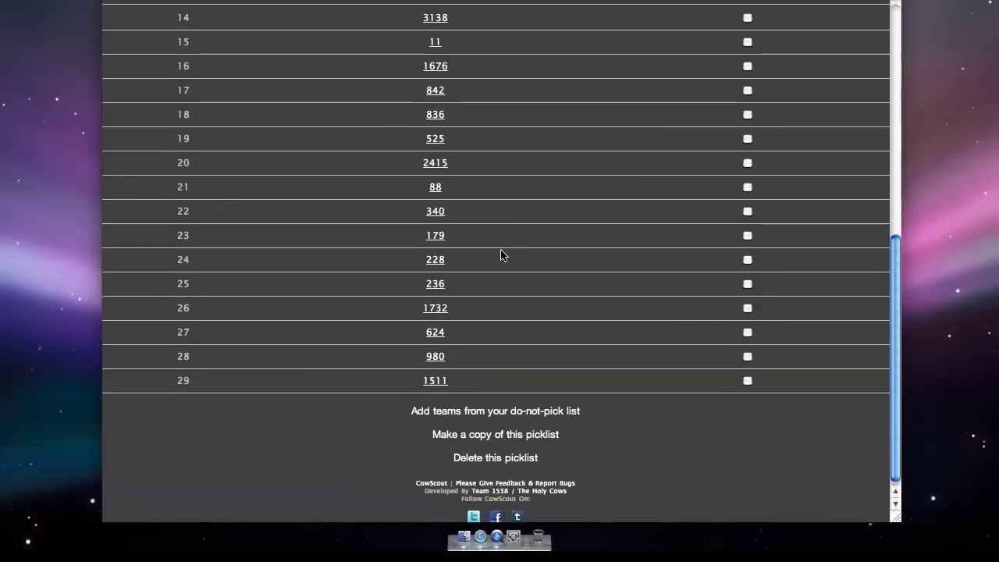
# - Make a copy of this picklist named 'Newton Picklist 3'
pyautogui.click(441, 438)
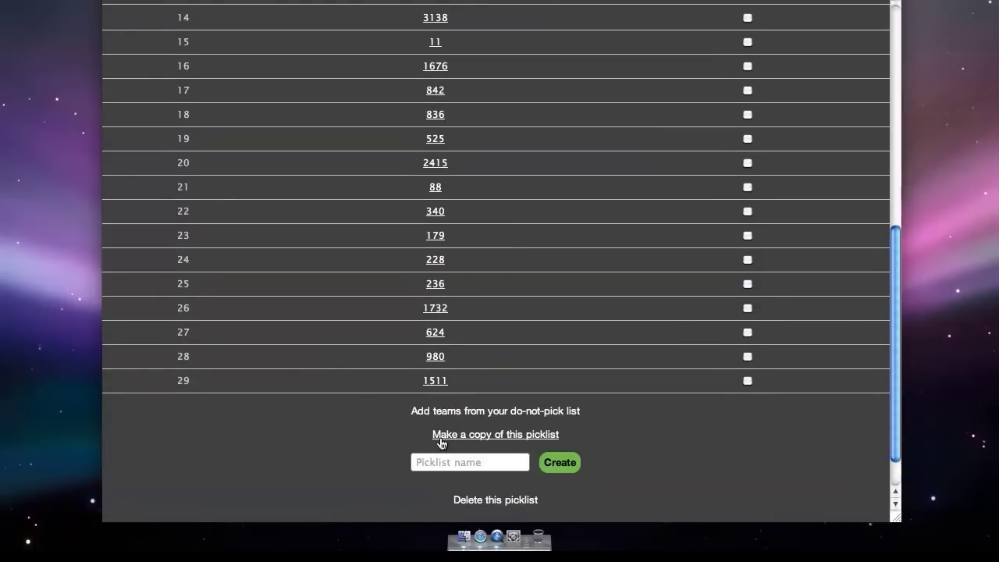
pyautogui.click(445, 461)
pyautogui.write('New')
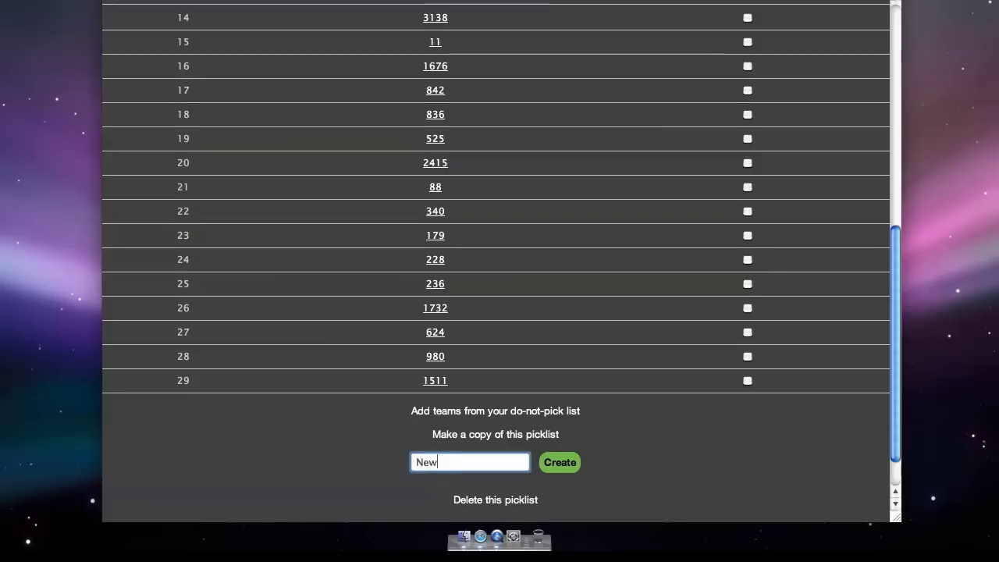
pyautogui.write('ton Picklis')
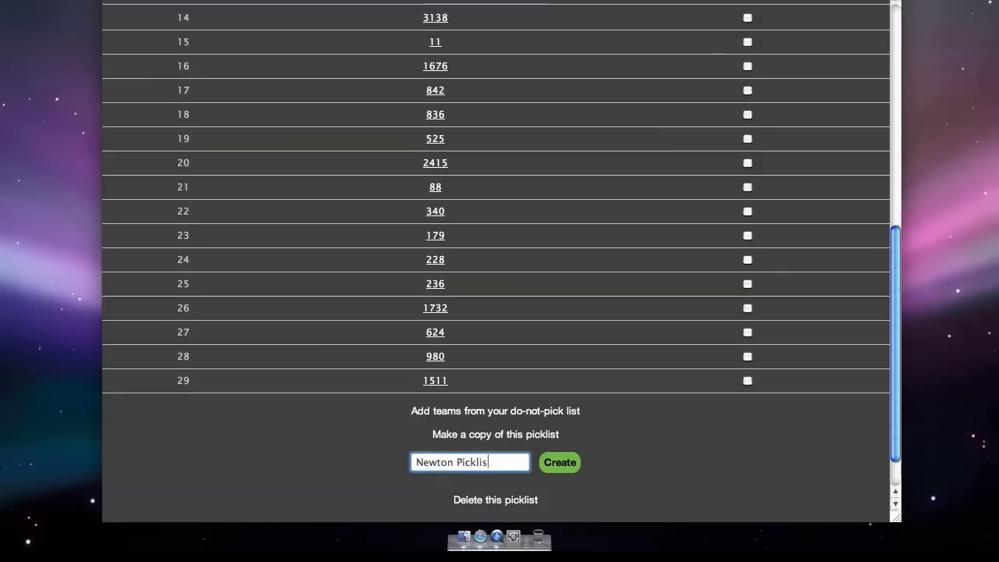
pyautogui.write('t 3')
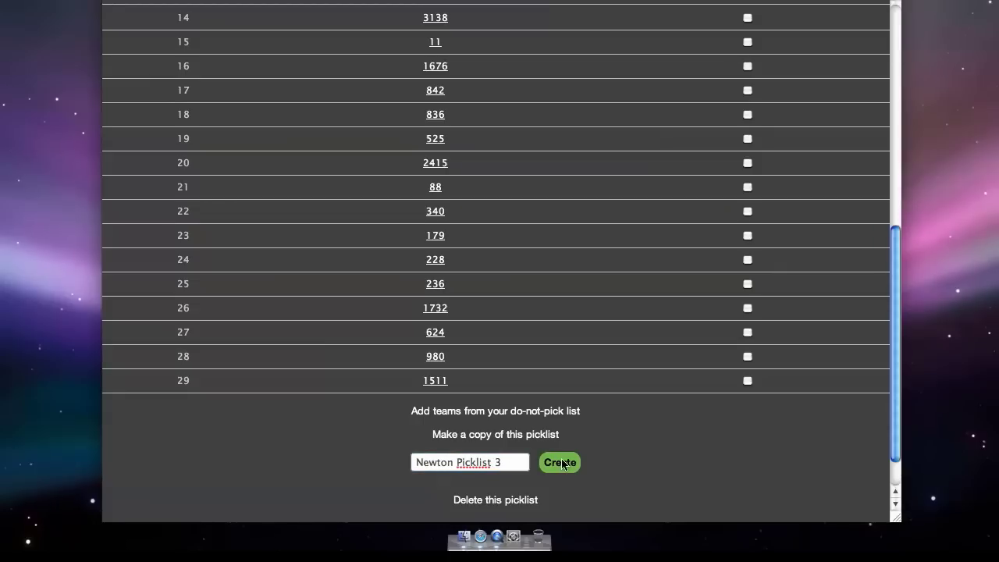
pyautogui.click(562, 463)
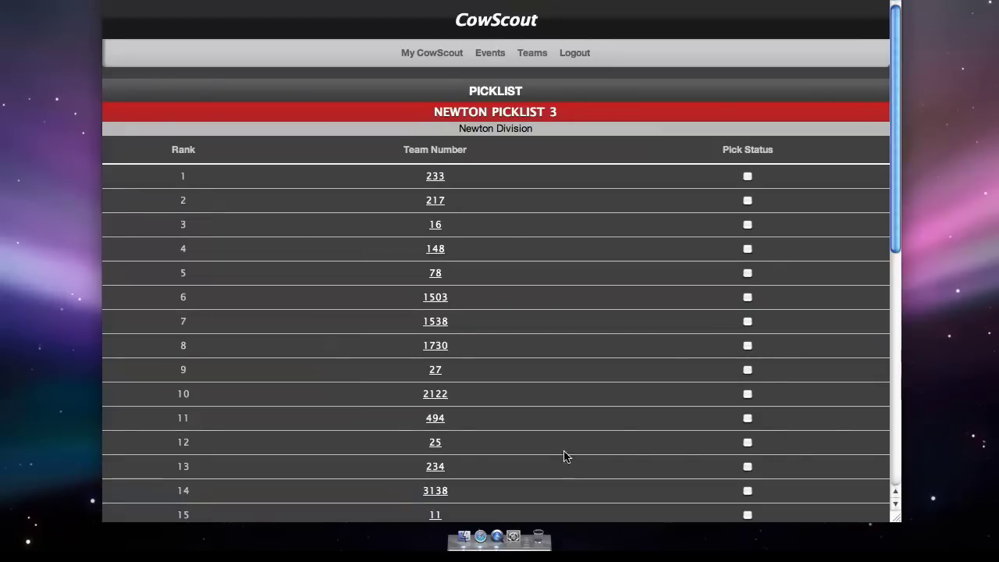
# - Mark teams 233, 217, 16, 148 and 78 as picked
pyautogui.scroll(-5, 503, 225)
pyautogui.scroll(-4, 503, 227)
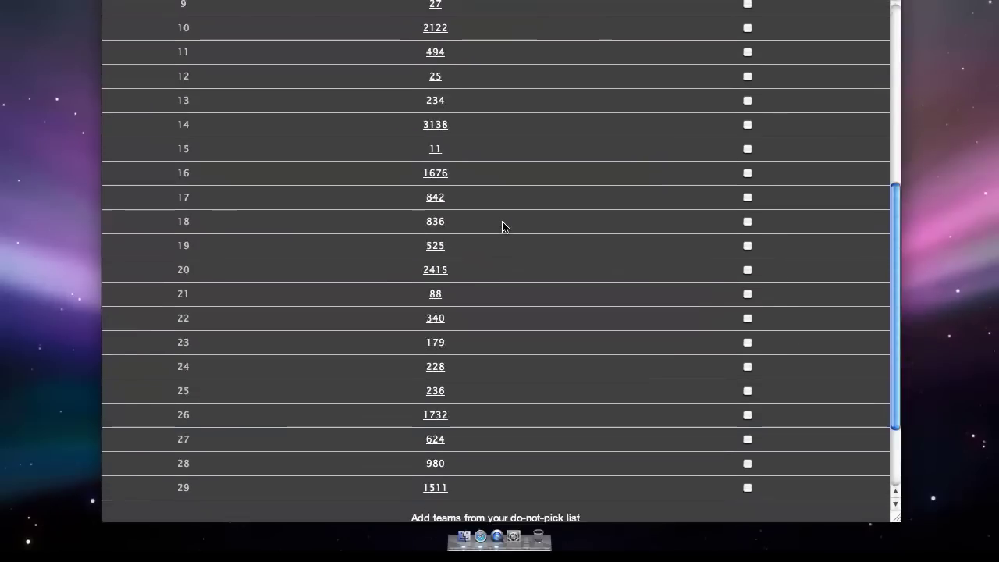
pyautogui.scroll(7, 503, 226)
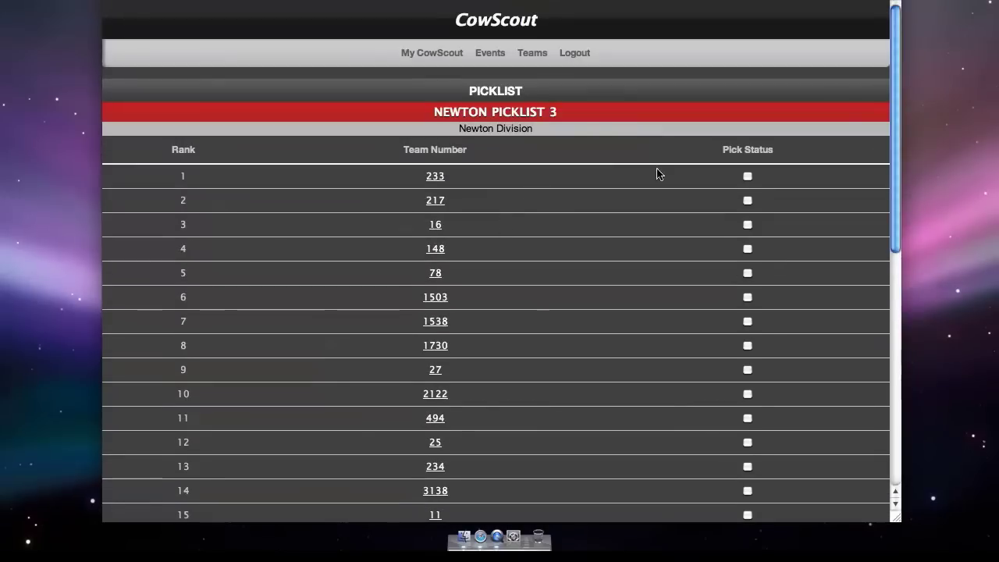
pyautogui.click(747, 177)
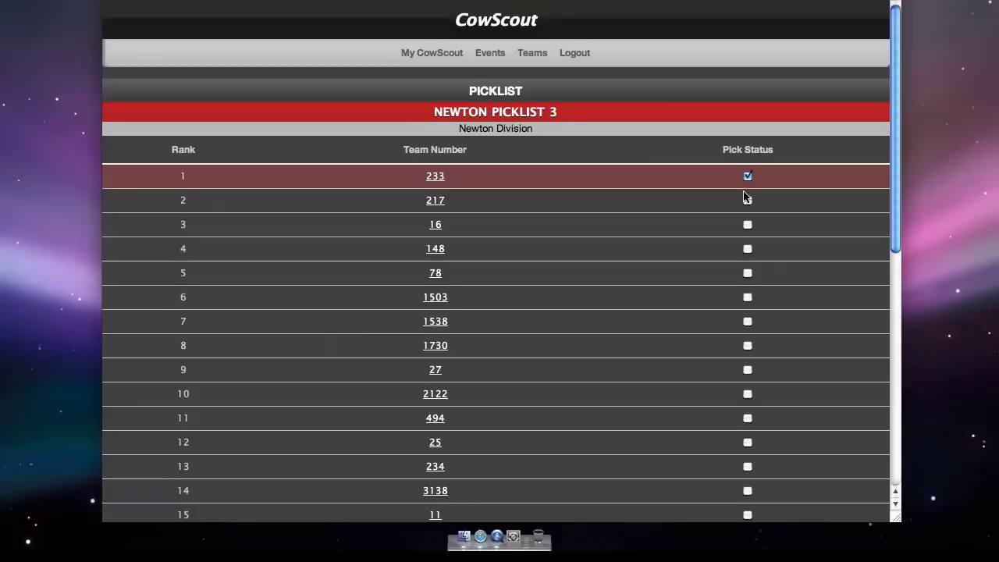
pyautogui.click(747, 200)
pyautogui.click(747, 224)
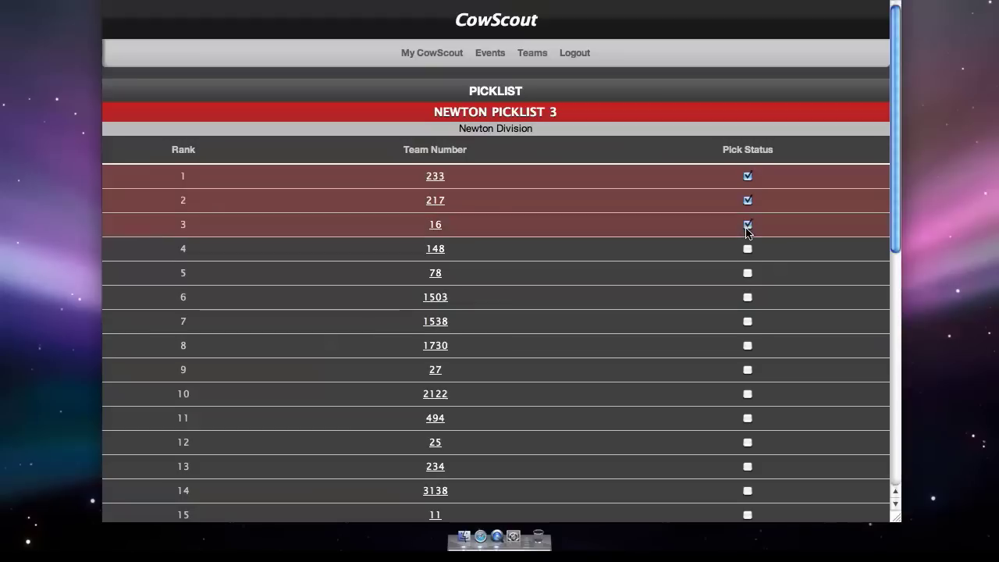
pyautogui.click(747, 248)
pyautogui.click(747, 272)
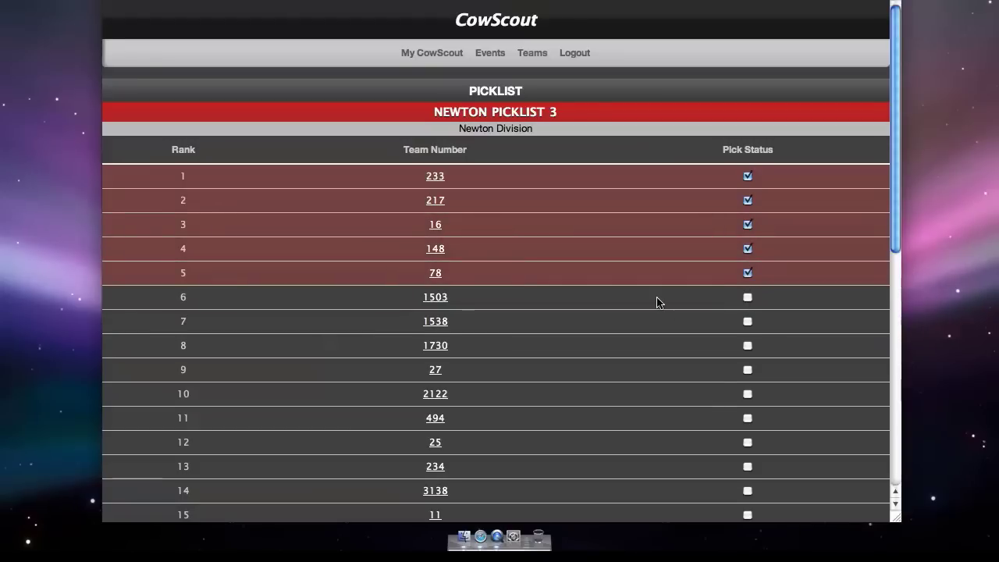
pyautogui.scroll(-5, 658, 301)
# - Add team 79 from the do-not-pick list to the bottom of Newton Picklist 3
pyautogui.scroll(-3, 658, 303)
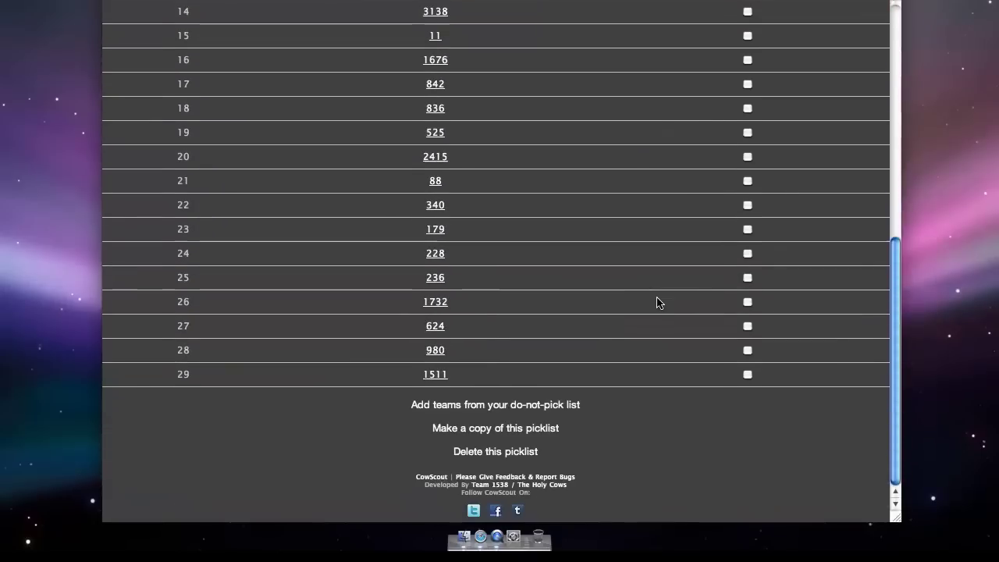
pyautogui.click(482, 405)
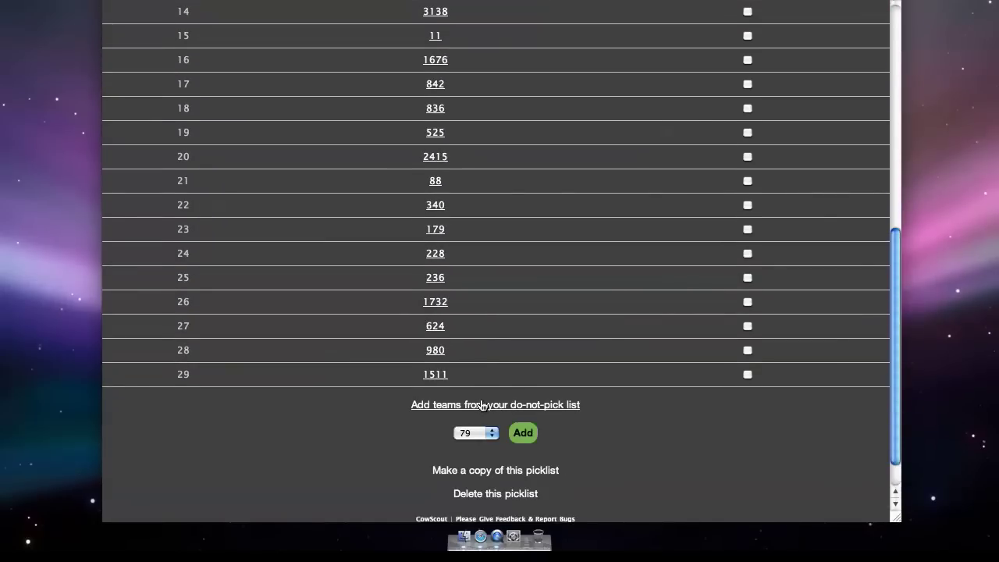
pyautogui.click(523, 434)
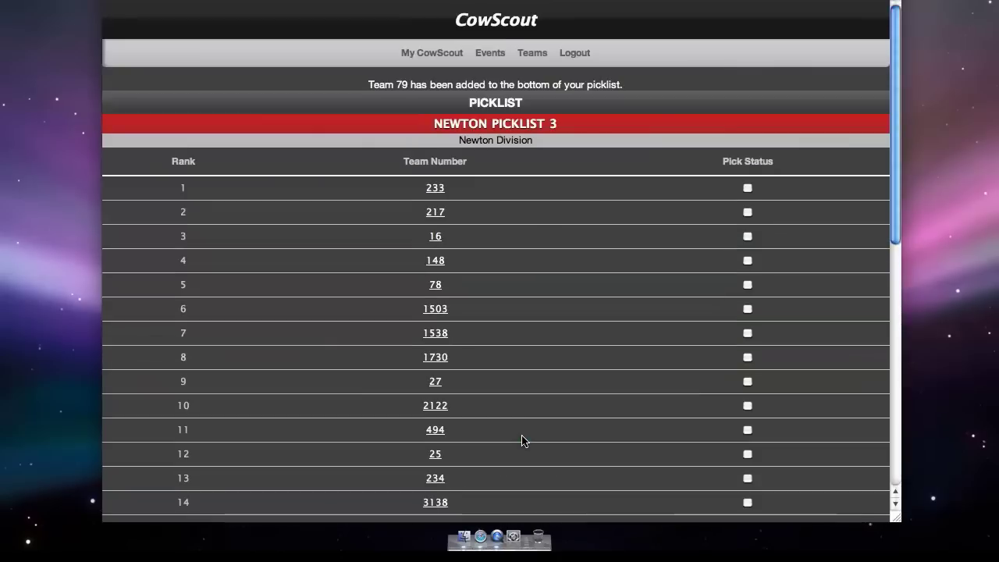
# - Drag team 79 up to sit between teams 179 and 228
pyautogui.scroll(-3, 449, 195)
pyautogui.scroll(-5, 449, 195)
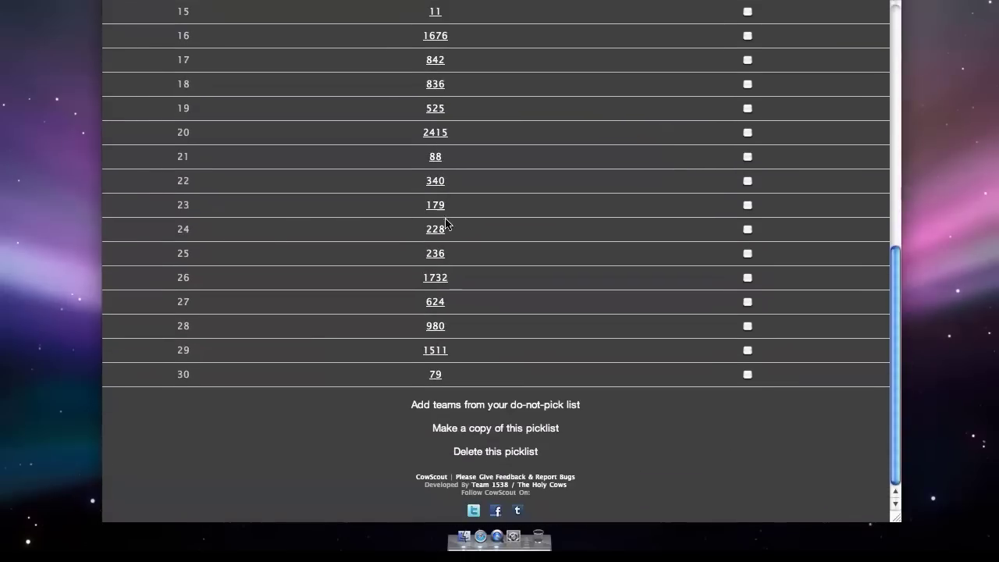
pyautogui.moveTo(400, 380); pyautogui.dragTo(414, 230)
pyautogui.scroll(4, 415, 230)
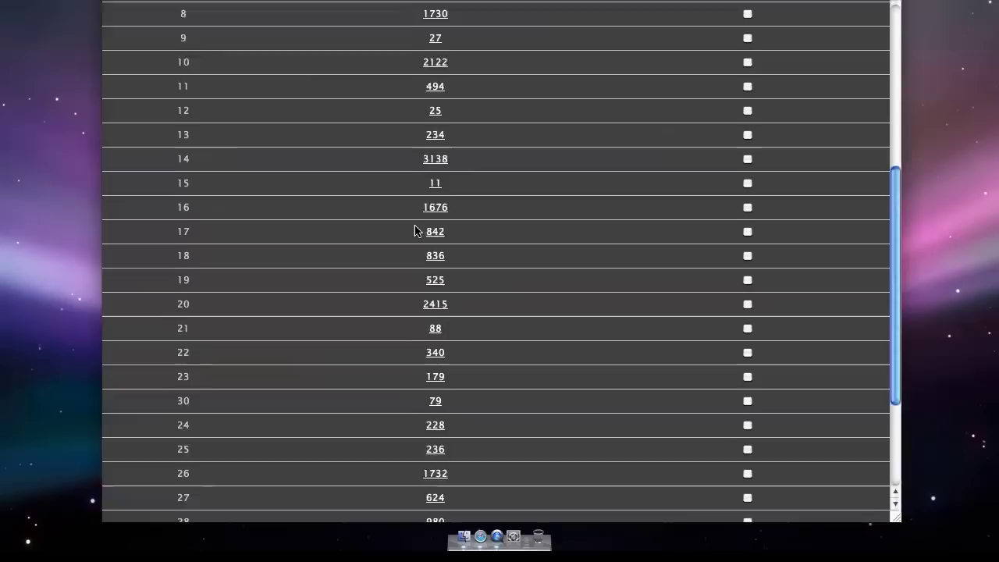
pyautogui.scroll(3, 415, 229)
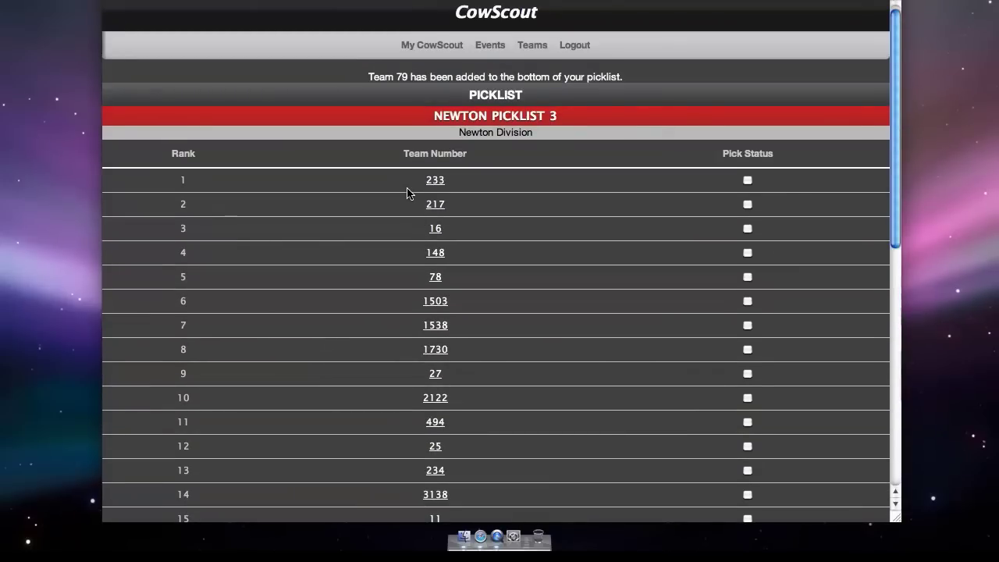
pyautogui.scroll(1, 406, 193)
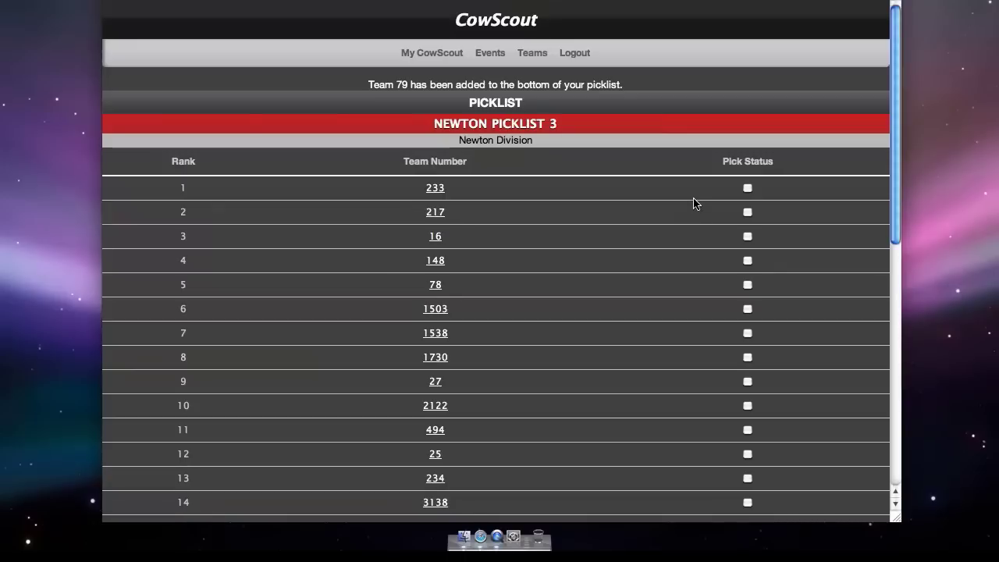
# - Tick Pick Status for teams 233, 148, 217, 1538, 27, 78 and 1503
pyautogui.click(748, 188)
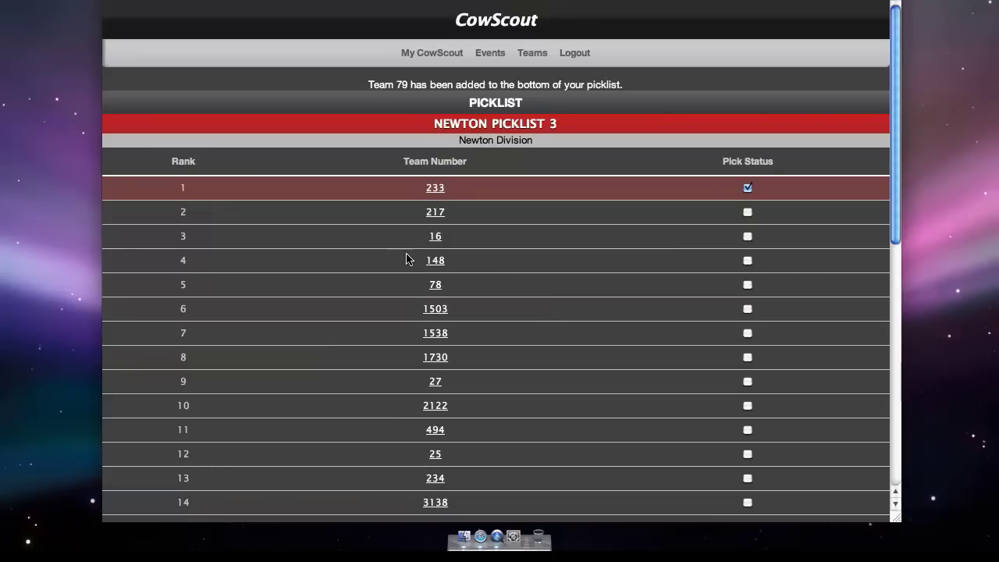
pyautogui.click(748, 261)
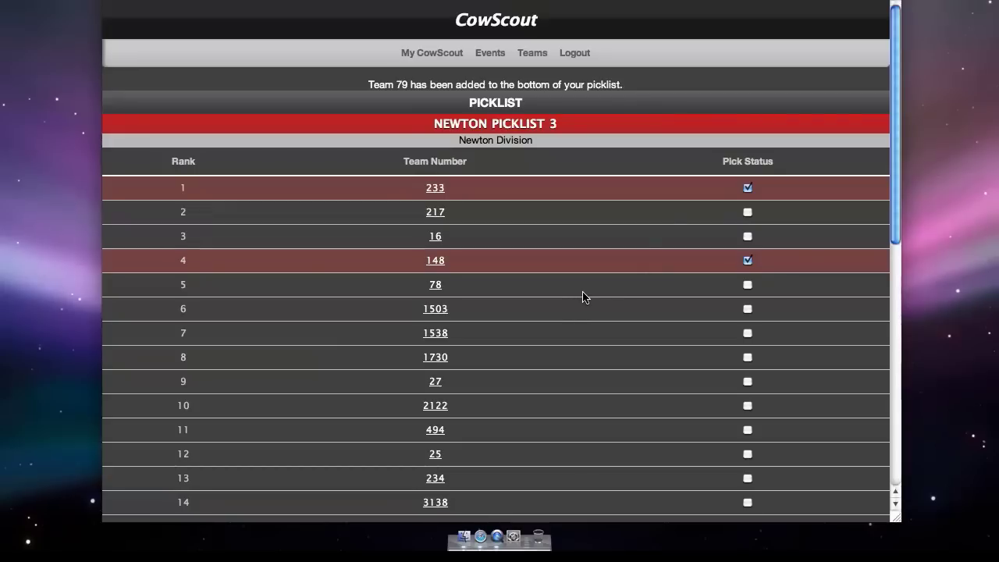
pyautogui.click(748, 212)
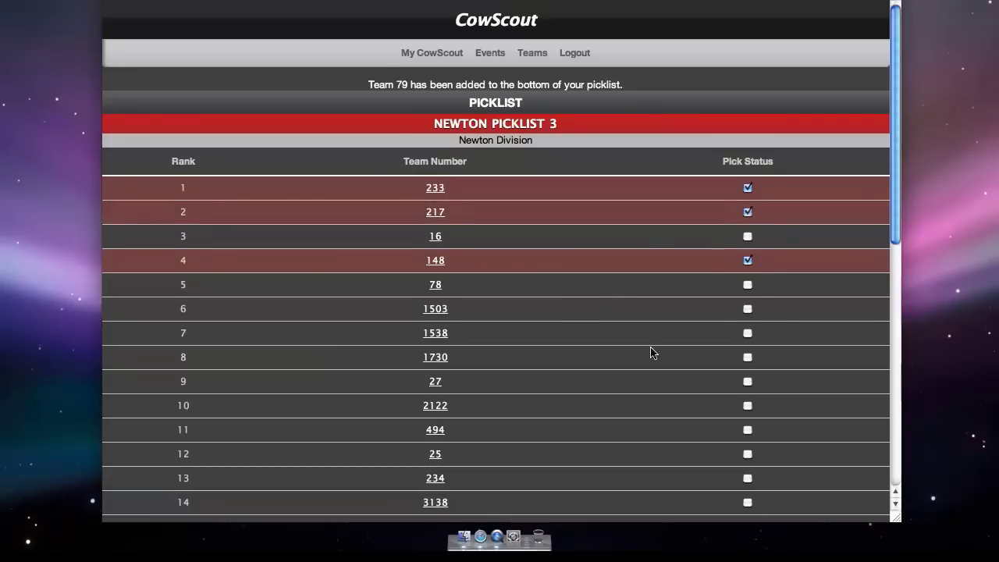
pyautogui.click(748, 333)
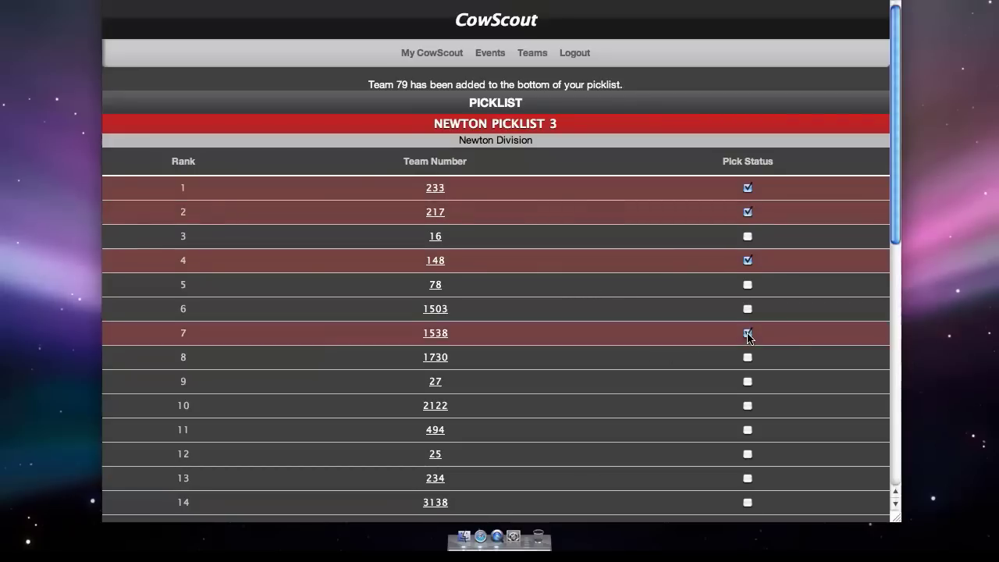
pyautogui.click(748, 382)
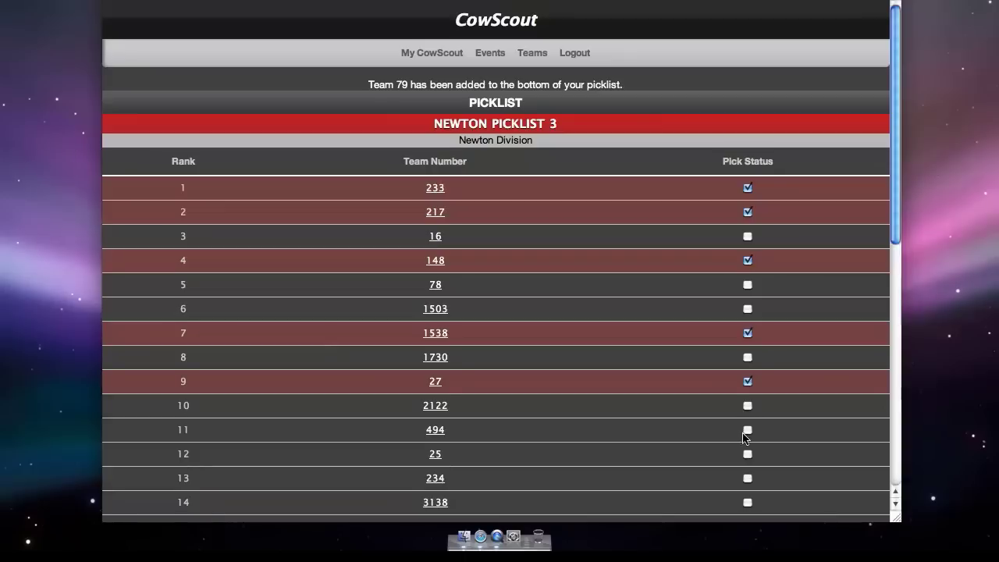
pyautogui.click(750, 286)
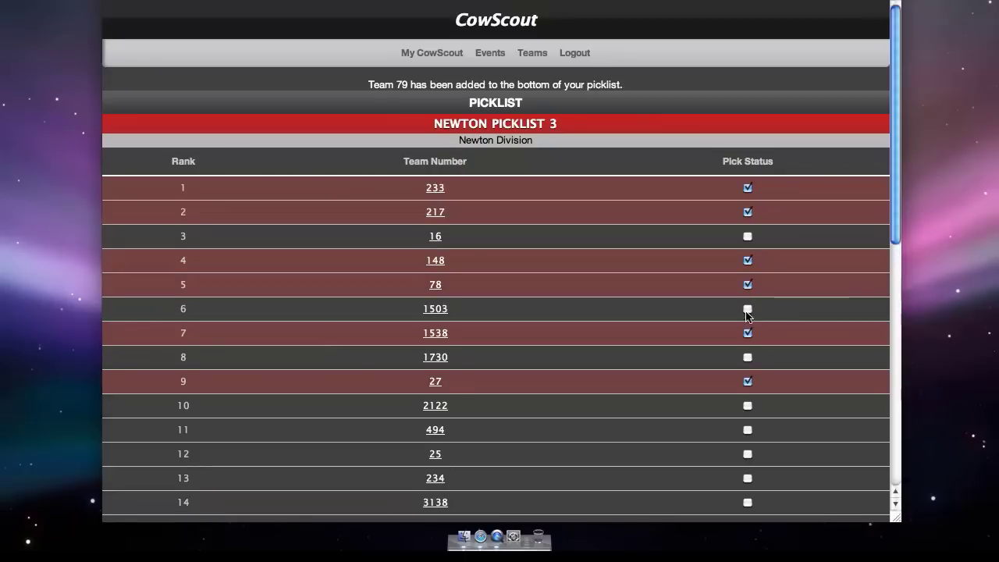
pyautogui.click(748, 311)
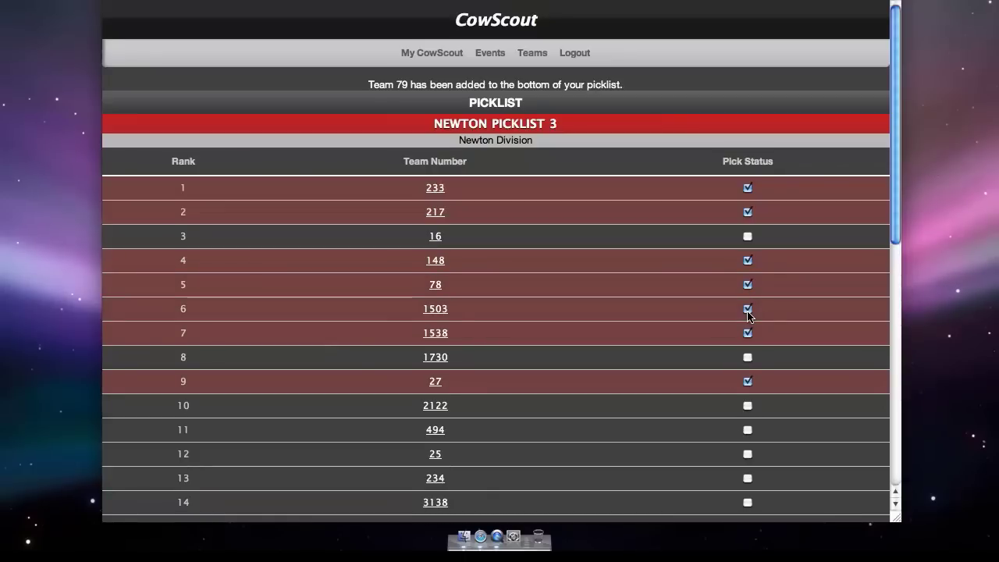